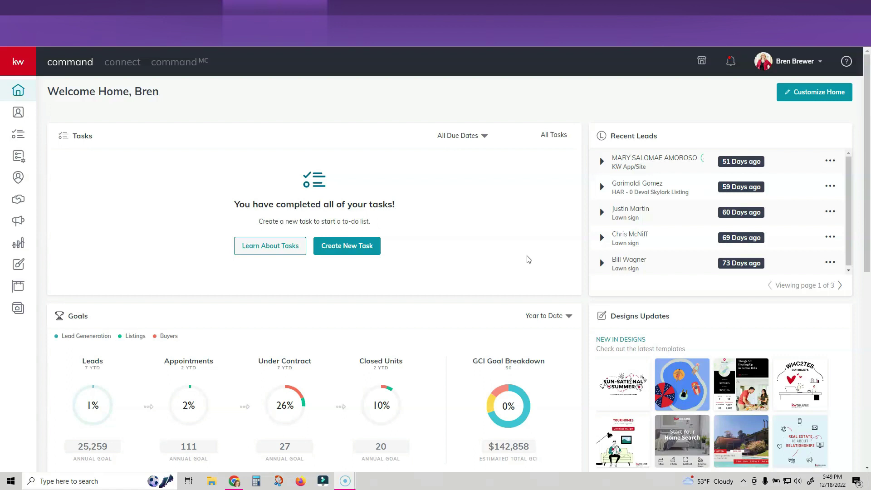
On the home dashboard, open the account menu listing Profile, Settings, Command Training and Log Out
click(788, 61)
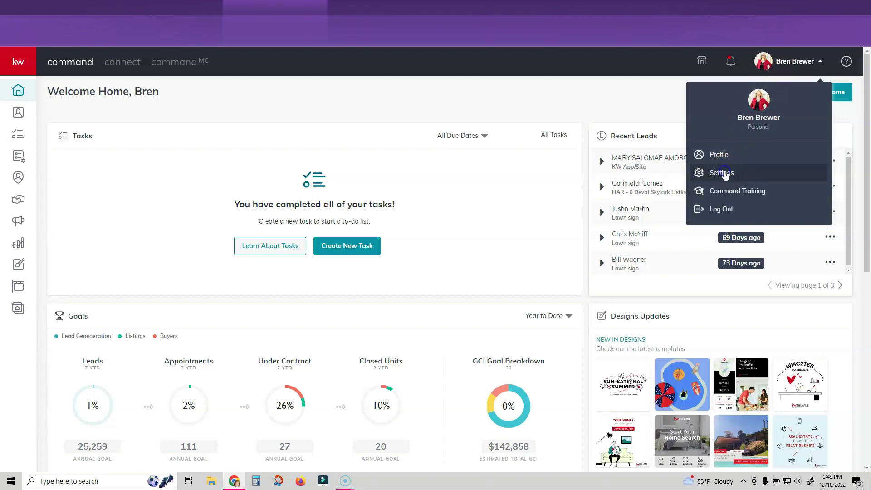
Go to Settings to view connected apps such as DocuSign, Facebook and Instagram
click(725, 175)
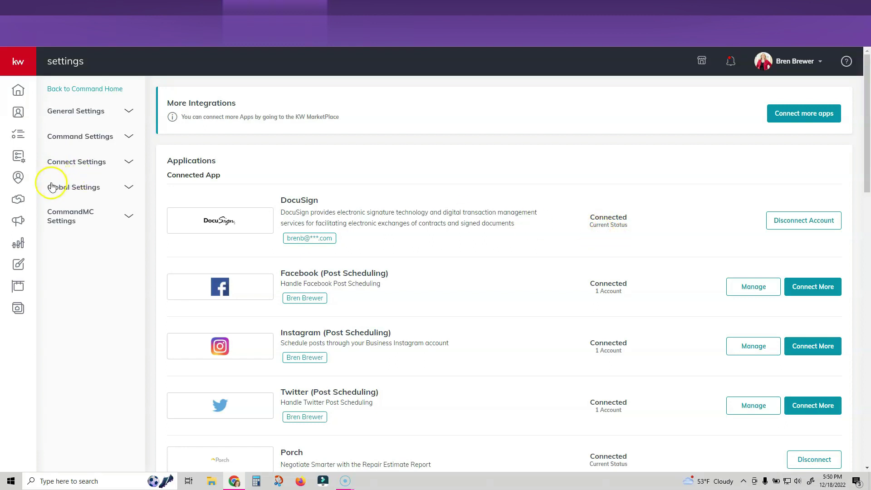
Create a Buyer opportunity for the searched client with 3% commission, Active phase and Searching stage
click(20, 201)
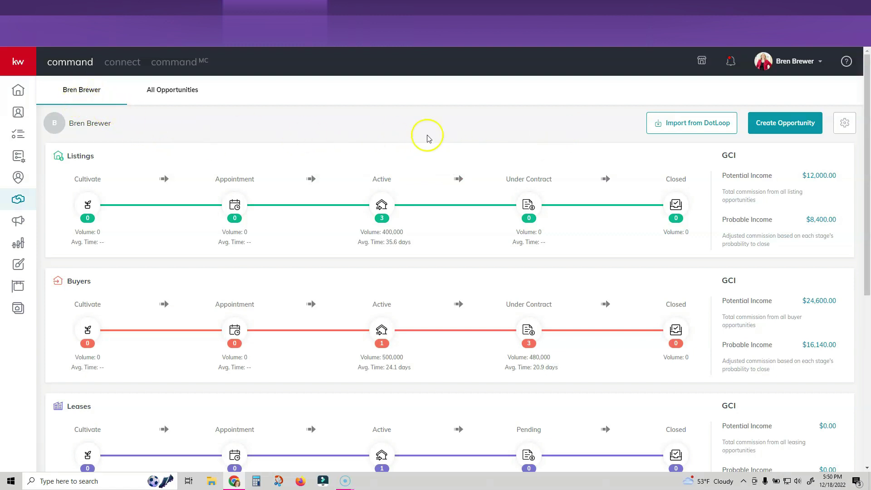
click(786, 127)
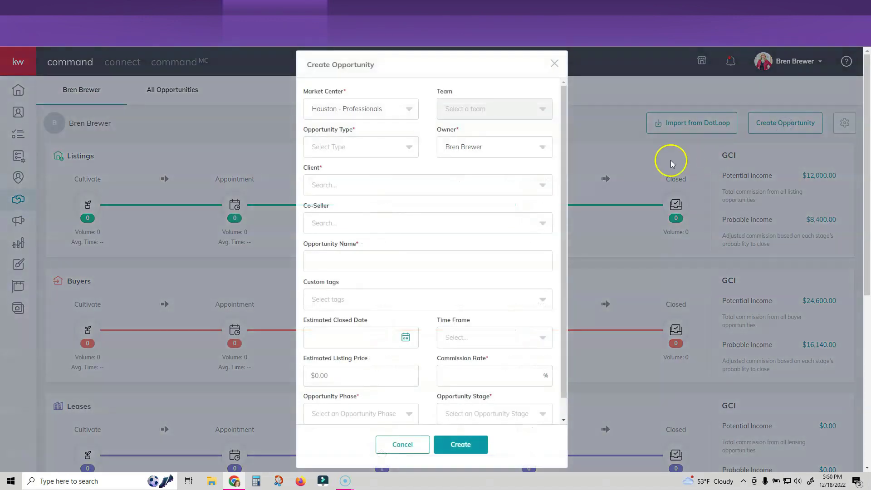
click(400, 147)
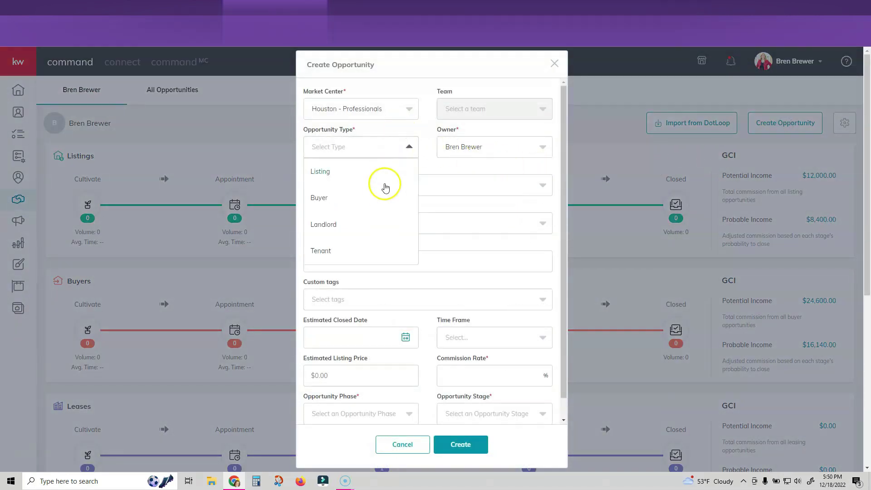
click(321, 199)
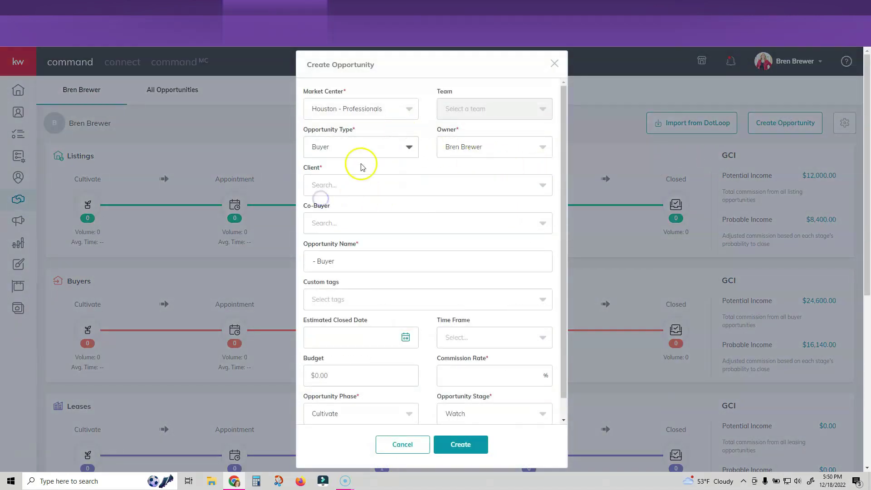
click(358, 181)
text(bren)
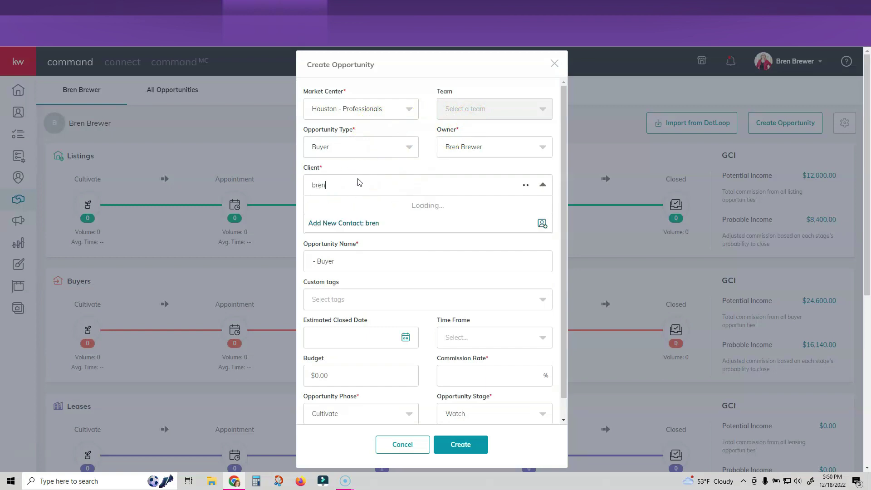
click(359, 204)
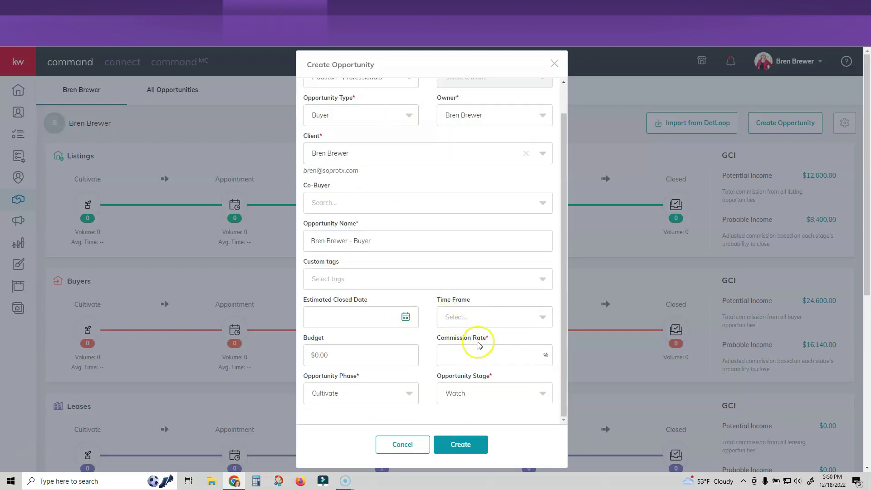
click(449, 359)
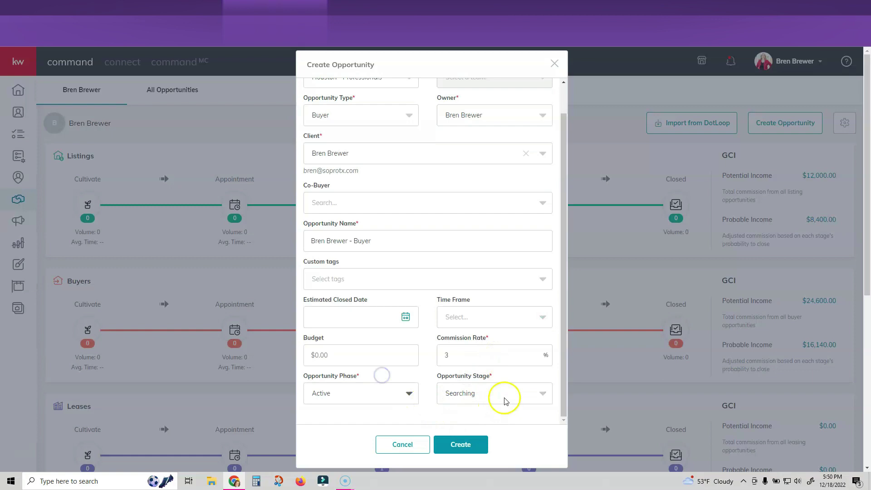
click(459, 443)
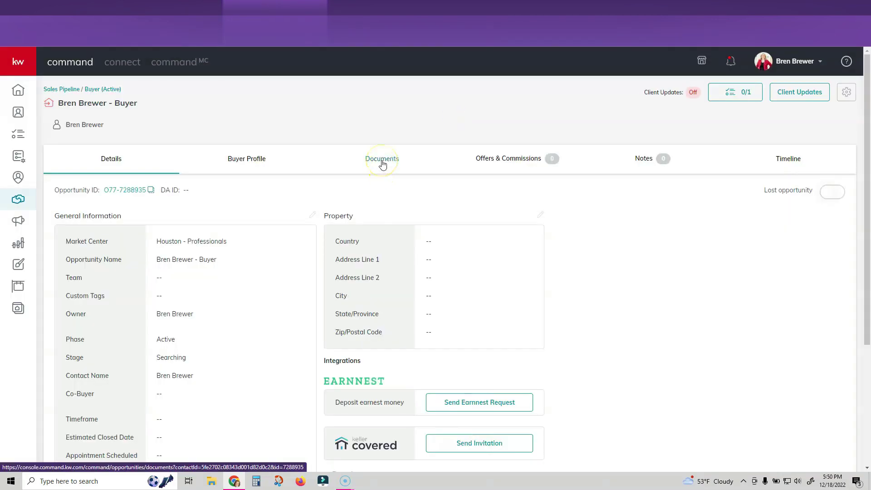
Show the opportunity's Under Contract document checklist with 0 of 23 required documents
click(382, 165)
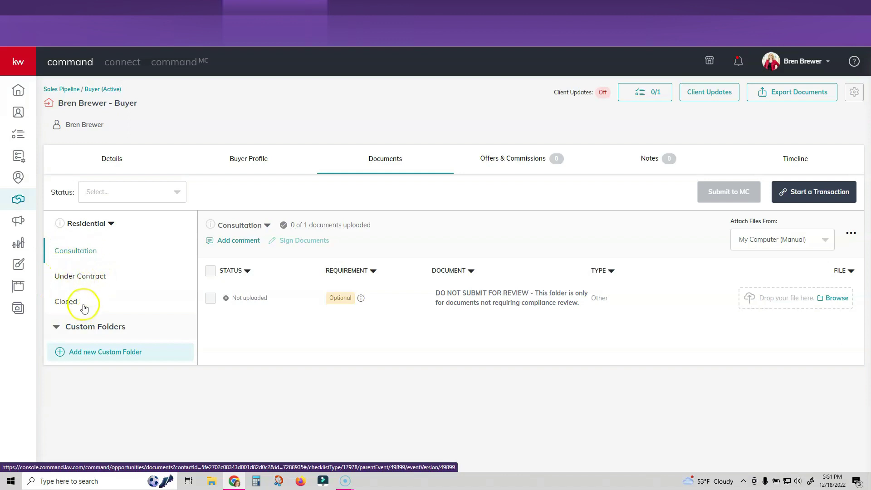
click(78, 278)
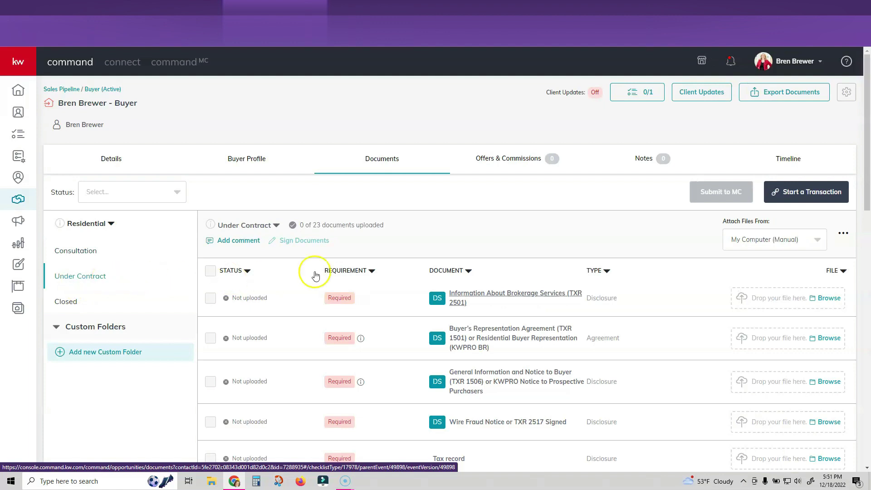
scroll(340, 266, down, 6)
scroll(340, 266, up, 6)
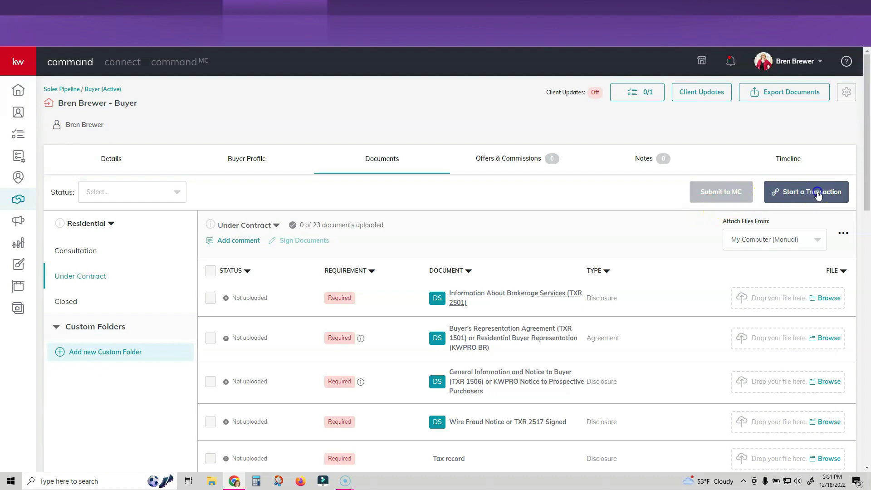
Start a transaction and open the TXR - Inspector Information form at its TO line
click(818, 193)
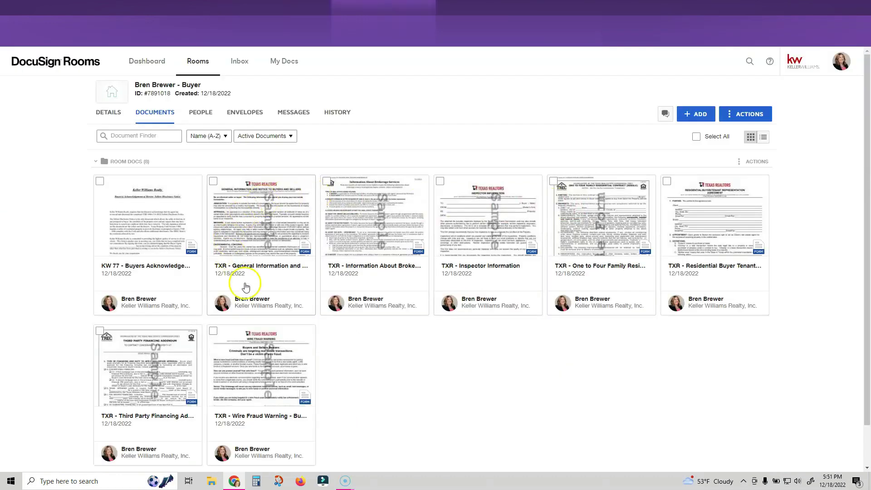
scroll(341, 381, down, 1)
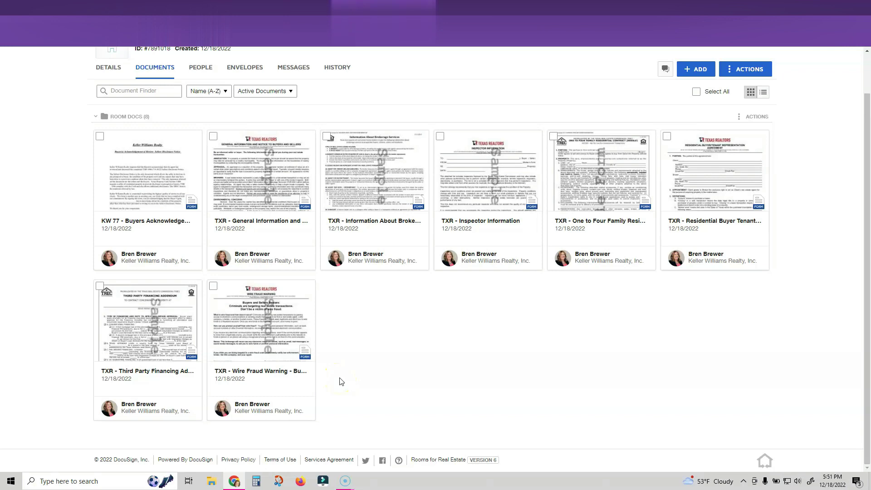
scroll(341, 381, up, 1)
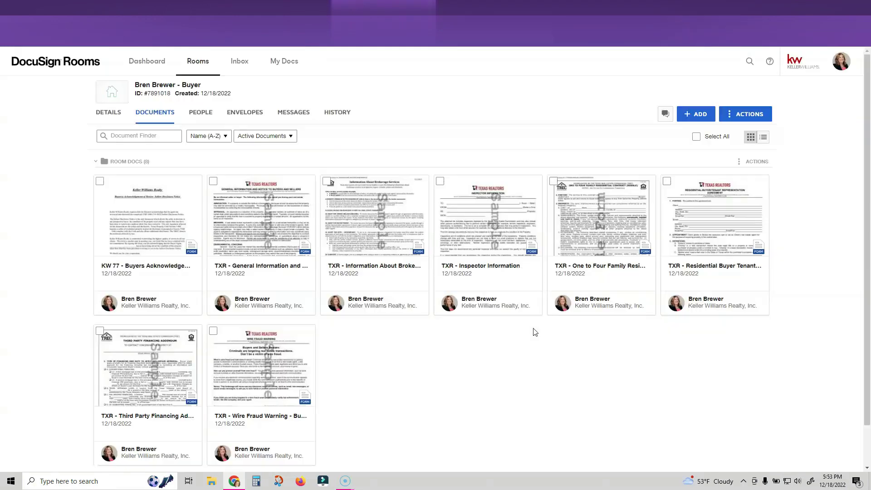
click(494, 259)
click(345, 224)
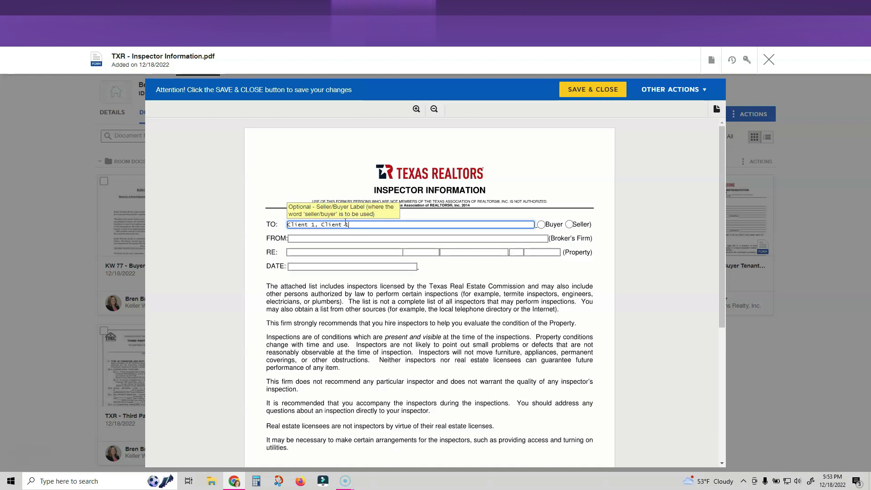
Address the Inspector Information form to the Buyer and enter the broker's firm and date
click(542, 224)
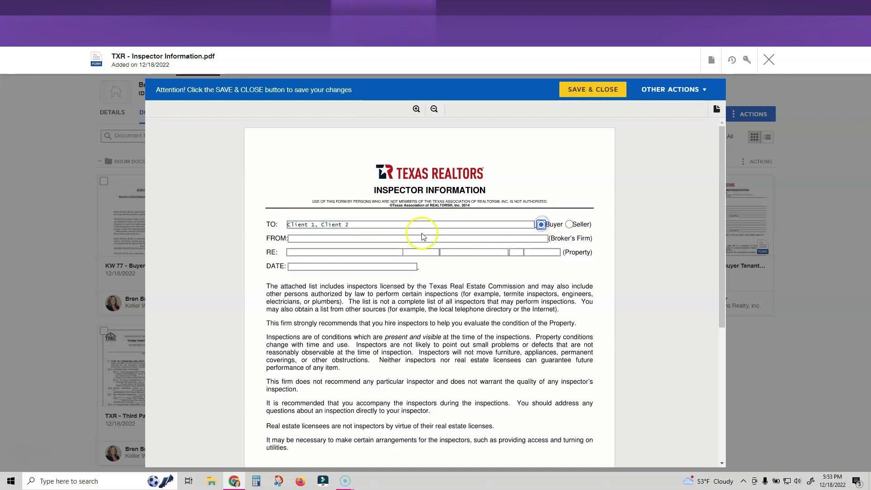
click(366, 240)
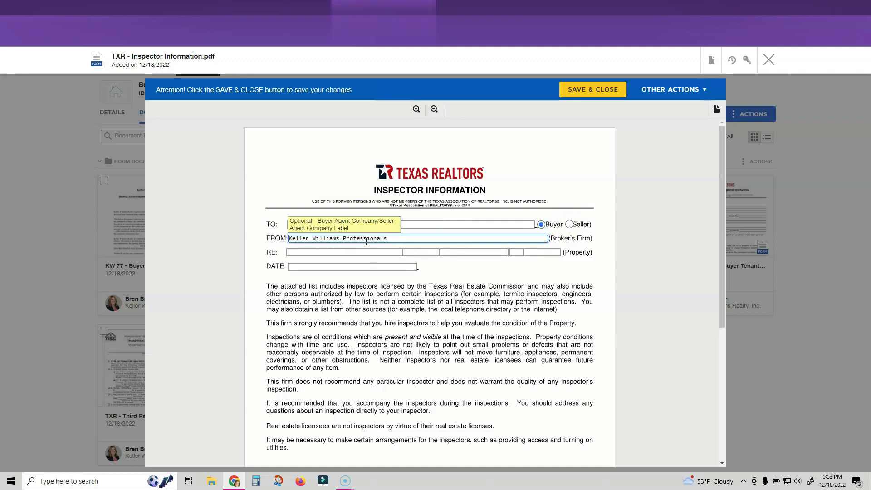
click(302, 268)
text(12/)
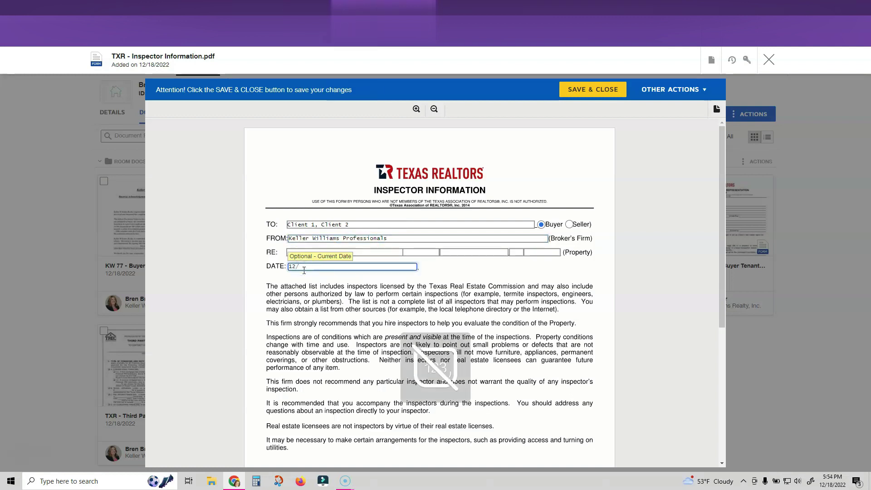
key(BackSpace)
key(BackSpace)
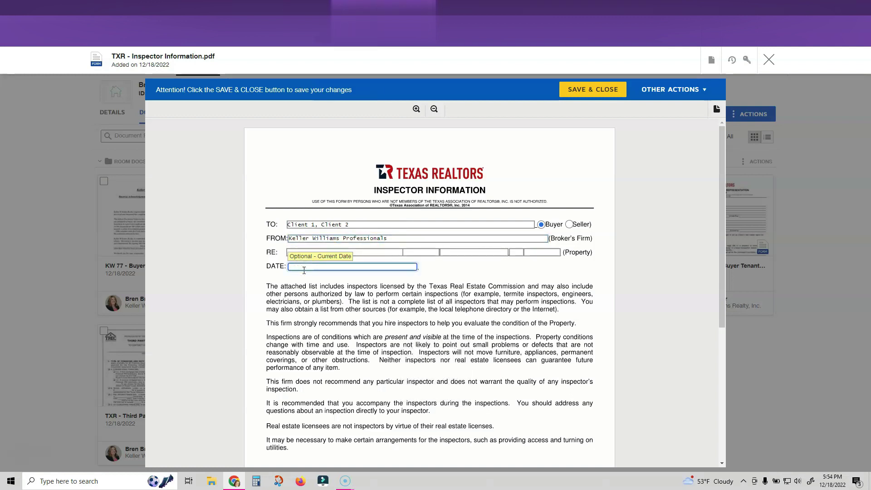
key(Num_Lock)
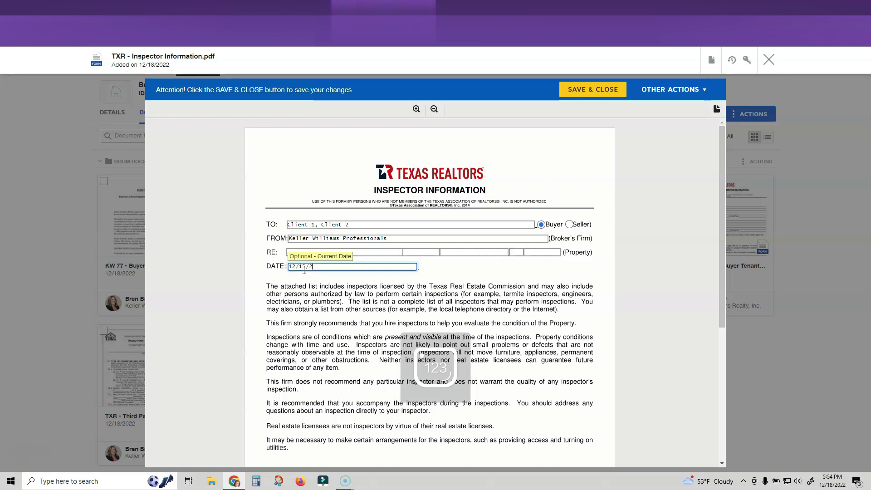
Select 'I choose to hire an inspector' and save and close the form
scroll(304, 271, down, 4)
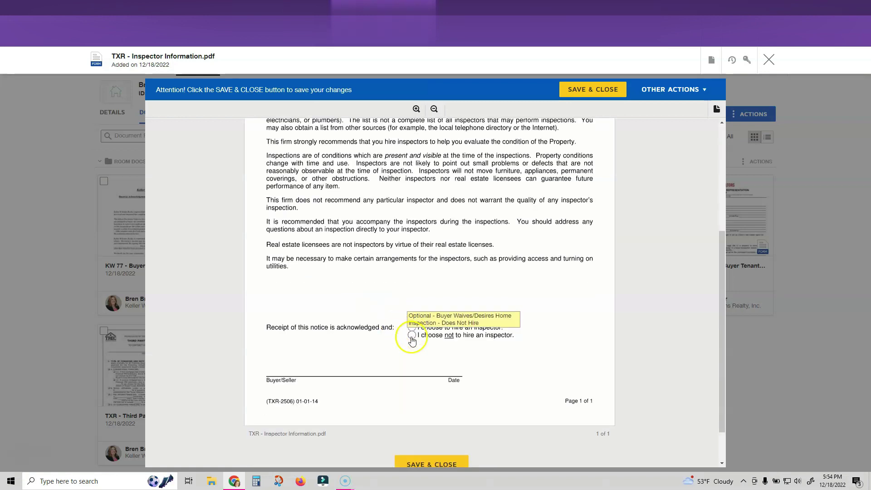
click(412, 327)
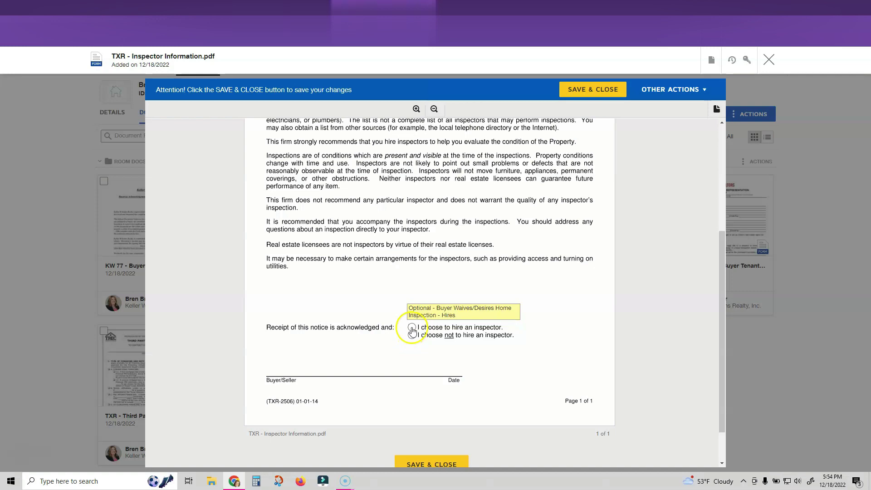
click(593, 90)
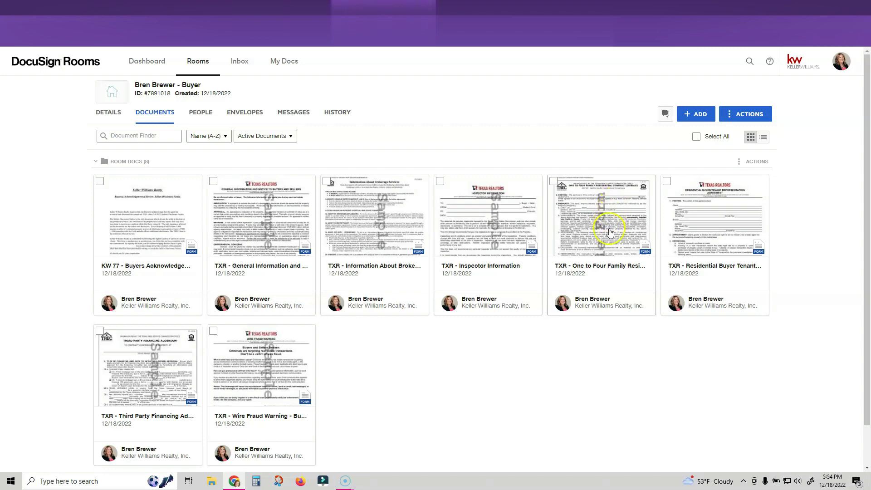
Open the Residential Buyer Tenant Representation Agreement and fill Client 1 and Client 2 name placeholders
click(702, 221)
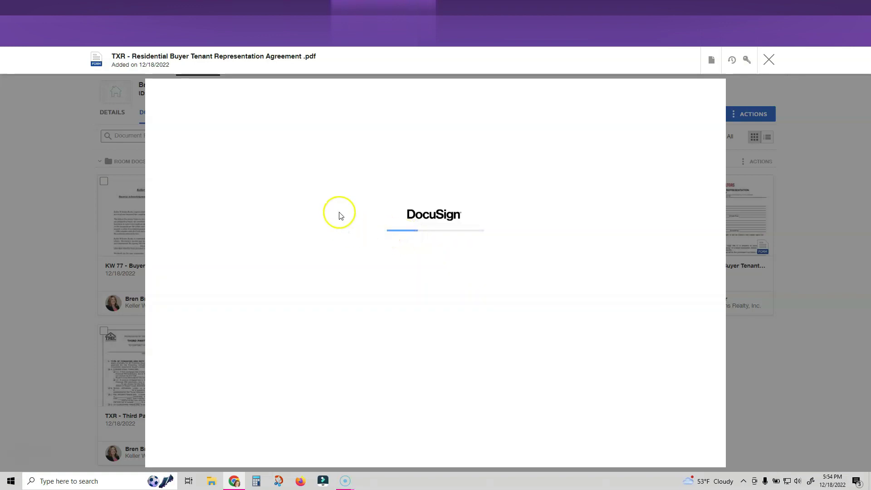
click(332, 233)
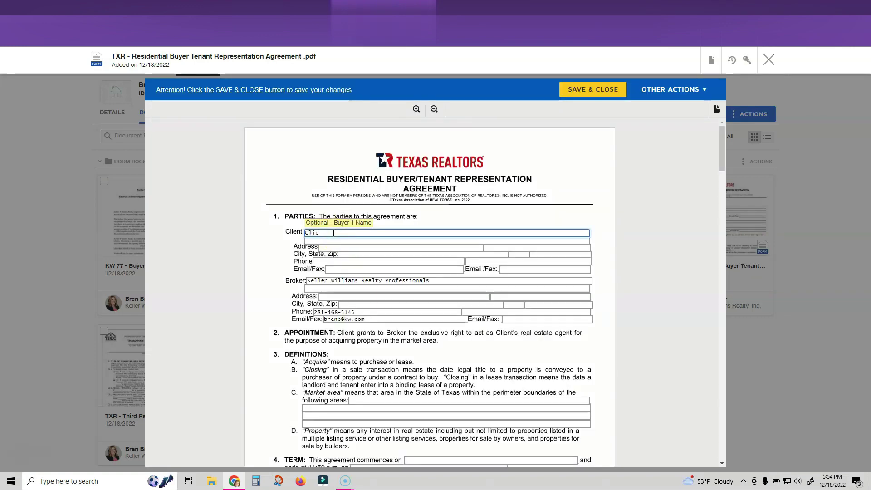
text(Client 1,First Name Last Name)
key(Tab)
text(Client 2 First Name Last Name)
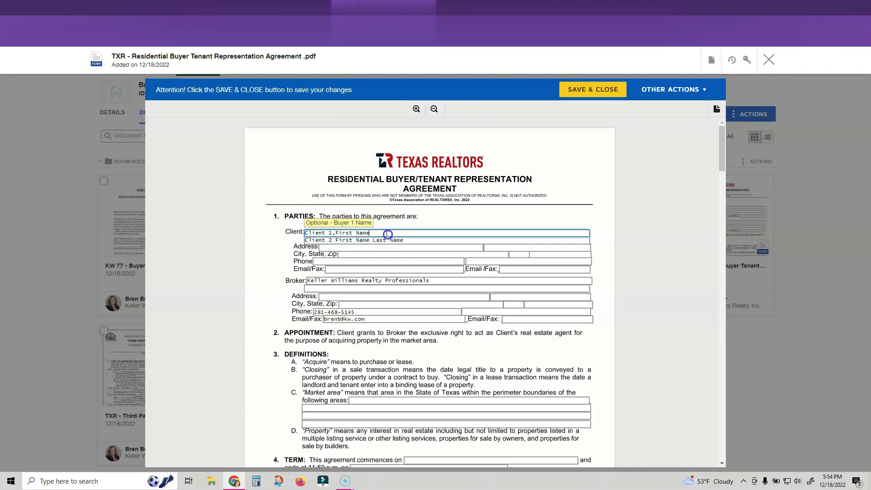
click(385, 233)
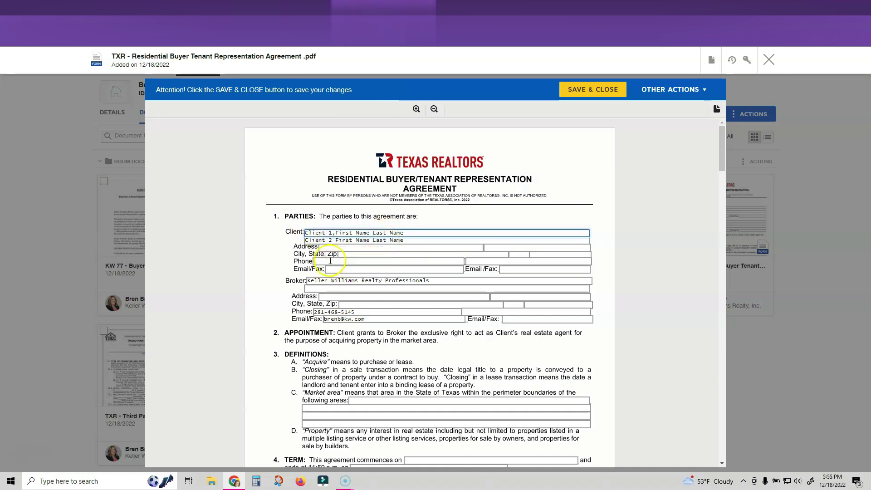
Choose the percentage-of-rent rental commission, a 60-day protection period and Harris county
scroll(354, 281, down, 2)
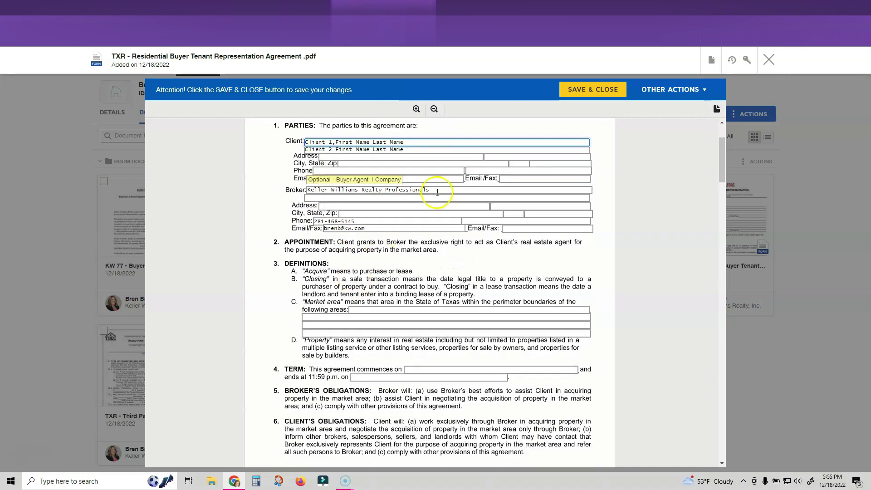
scroll(411, 310, down, 5)
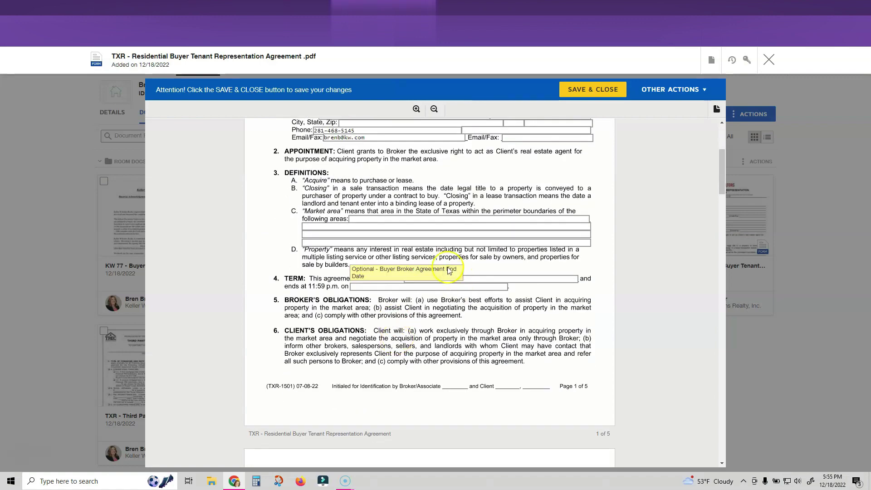
scroll(426, 297, down, 11)
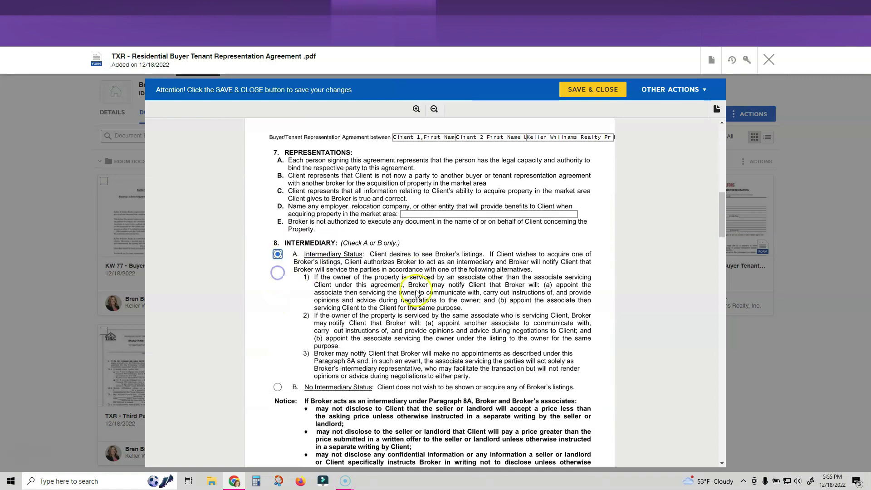
scroll(418, 291, down, 5)
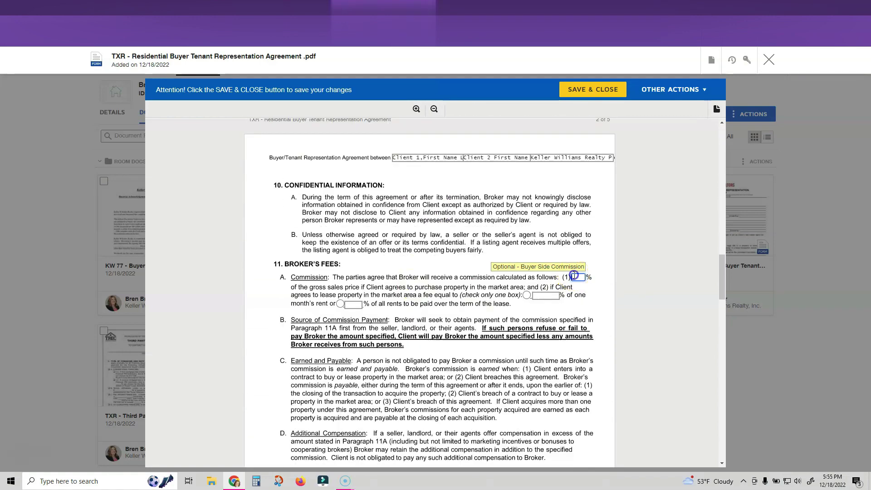
scroll(575, 277, down, 1)
click(540, 250)
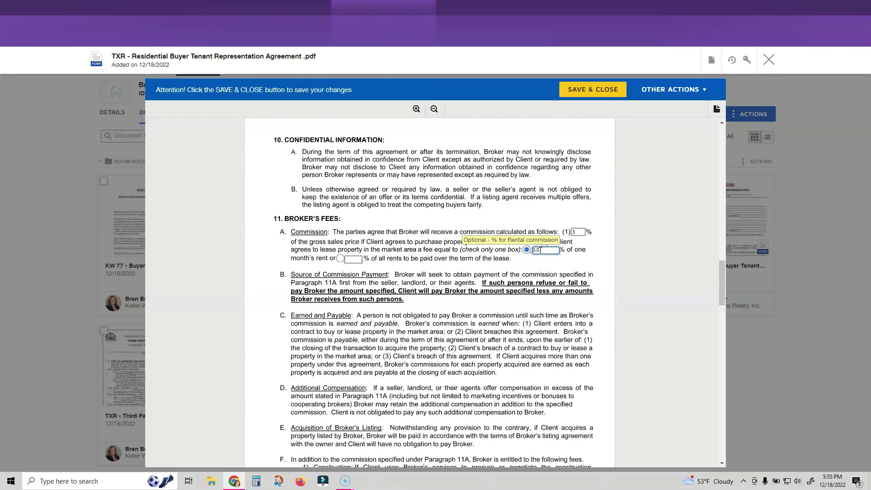
scroll(436, 314, down, 2)
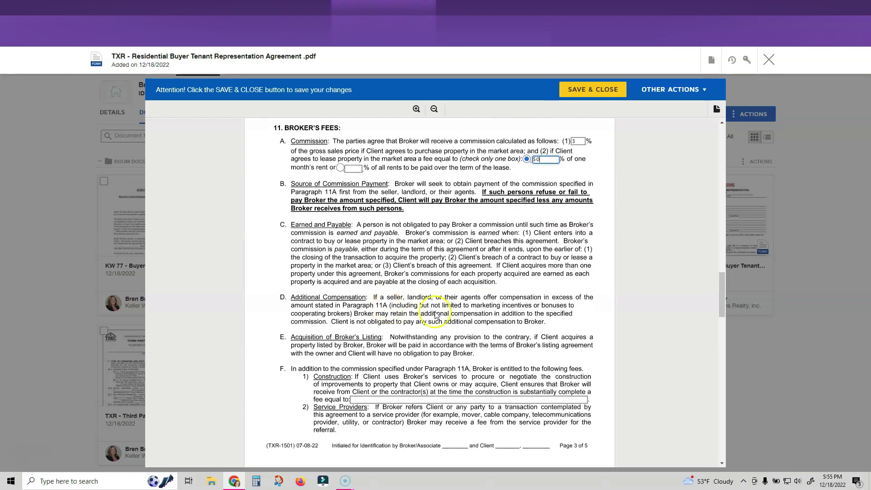
scroll(436, 314, down, 1)
scroll(436, 315, down, 6)
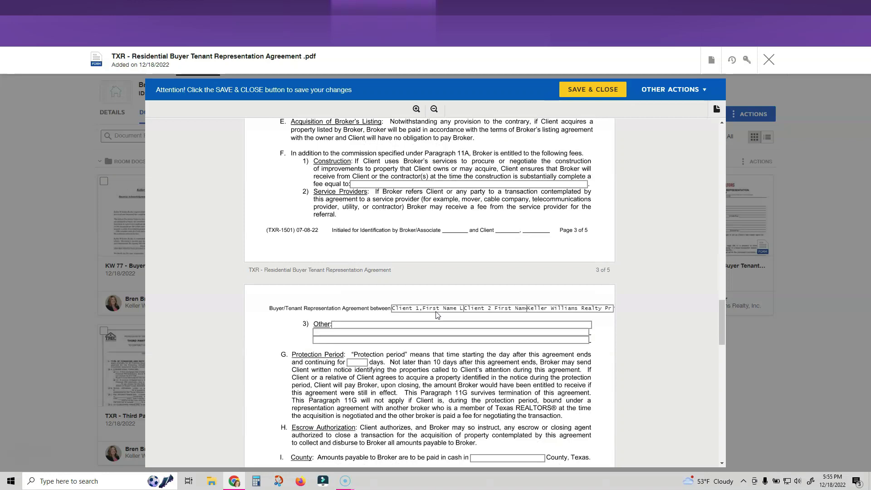
click(358, 260)
click(490, 355)
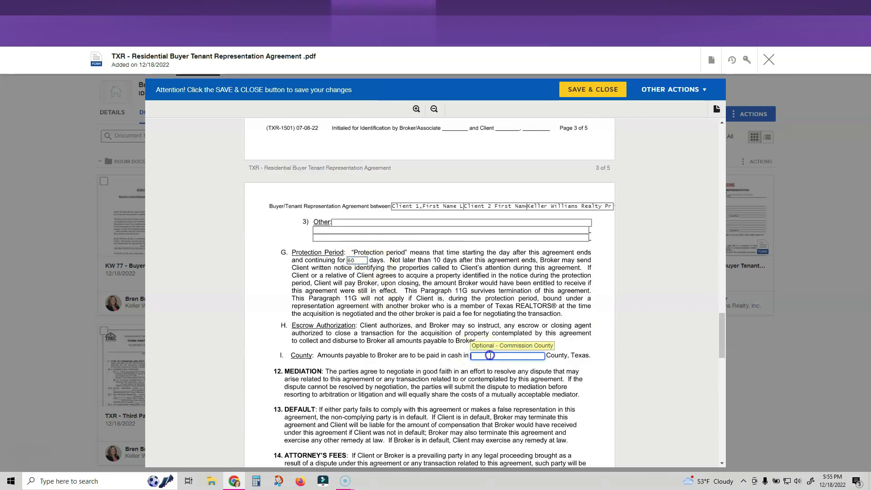
Tick the Brokerage Services and General Information addenda and Broker's Associate signature, then save
scroll(491, 356, down, 6)
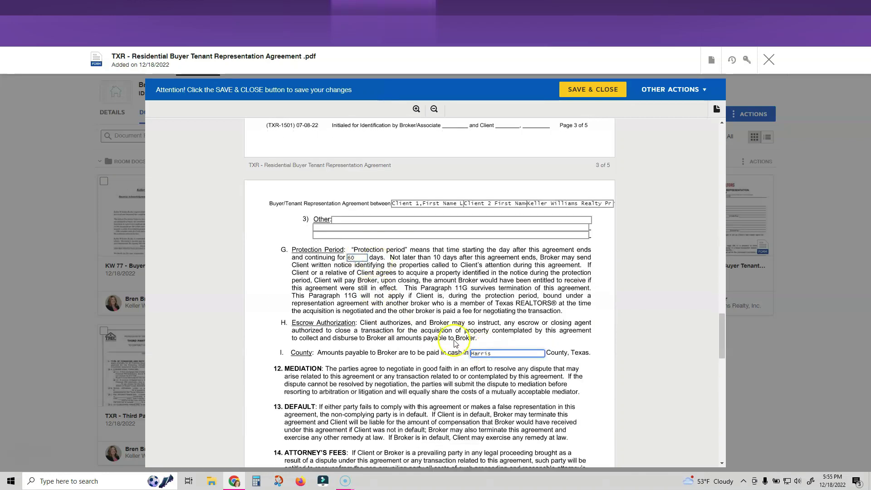
click(287, 275)
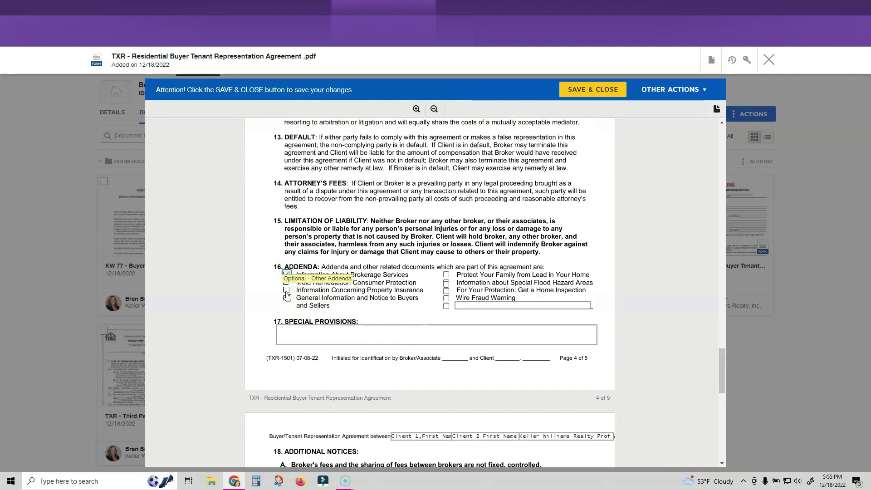
click(287, 298)
scroll(414, 284, down, 10)
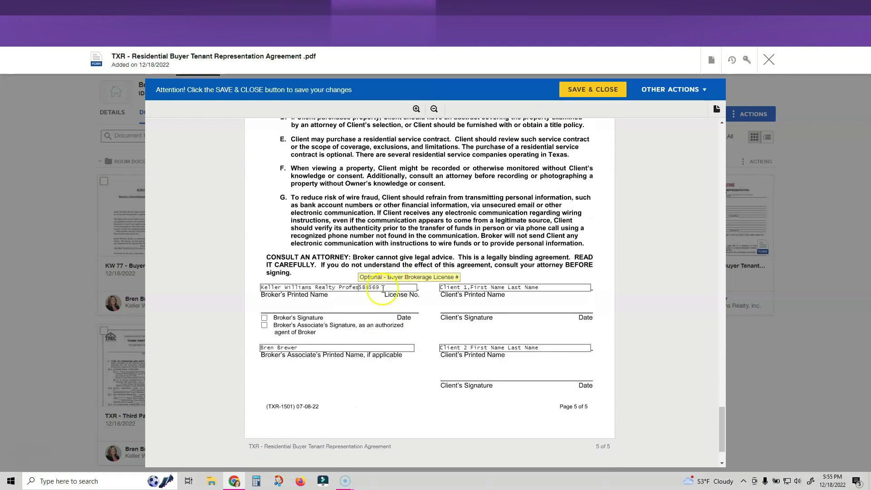
click(264, 325)
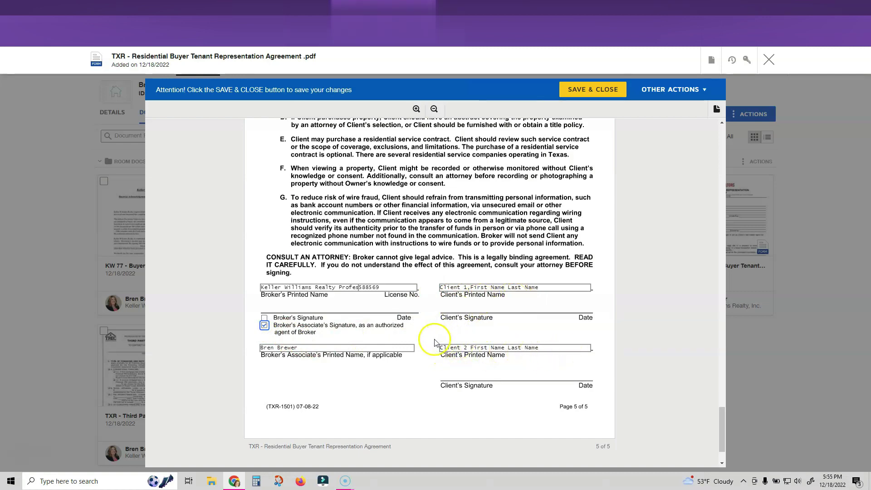
scroll(429, 338, down, 2)
click(437, 421)
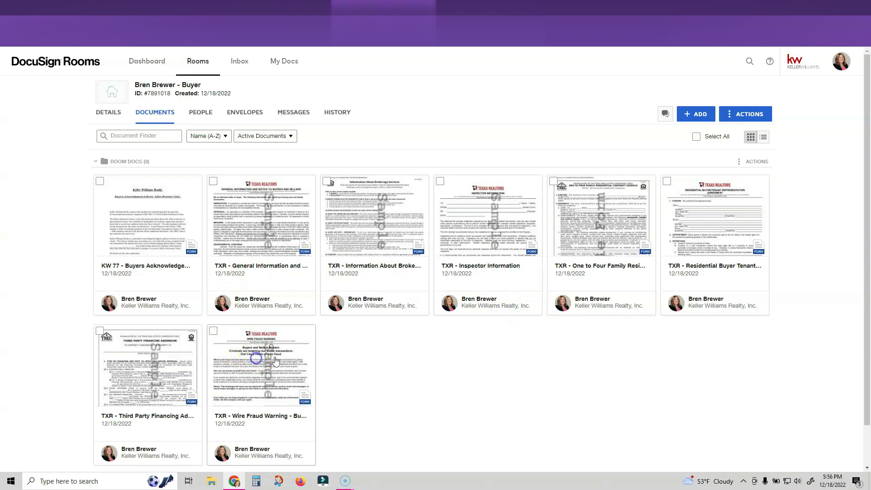
Select General Information, Brokerage Services, Inspector Information, Representation Agreement and Wire Fraud Warning forms
click(275, 358)
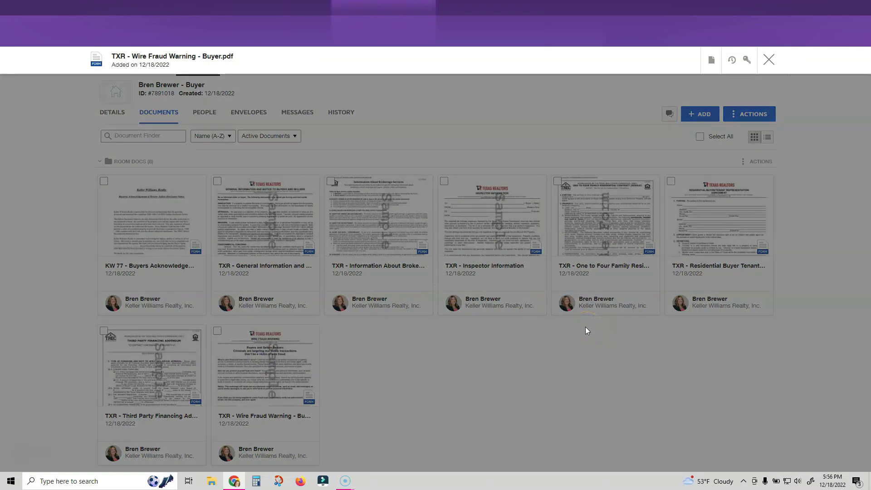
key(Escape)
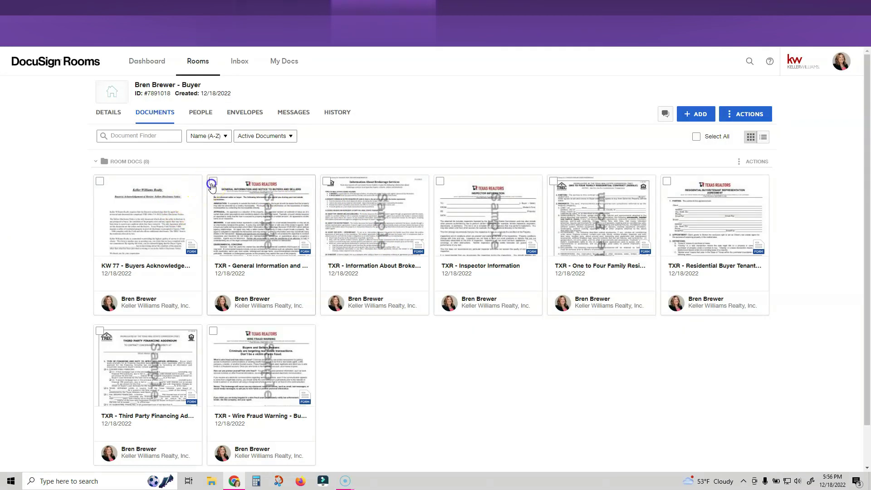
click(212, 182)
click(327, 181)
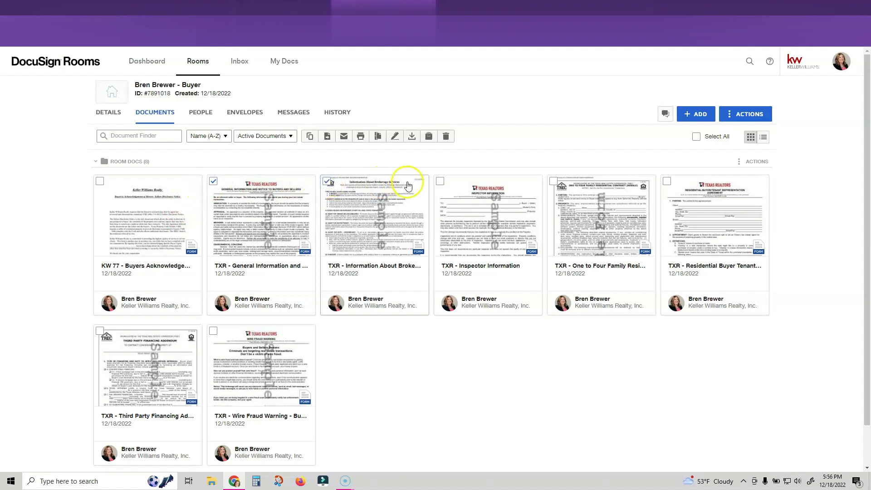
click(441, 182)
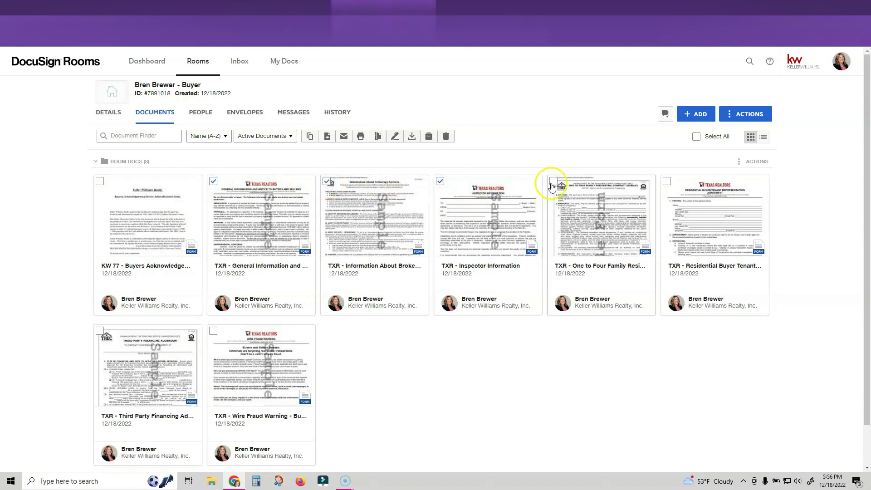
click(668, 182)
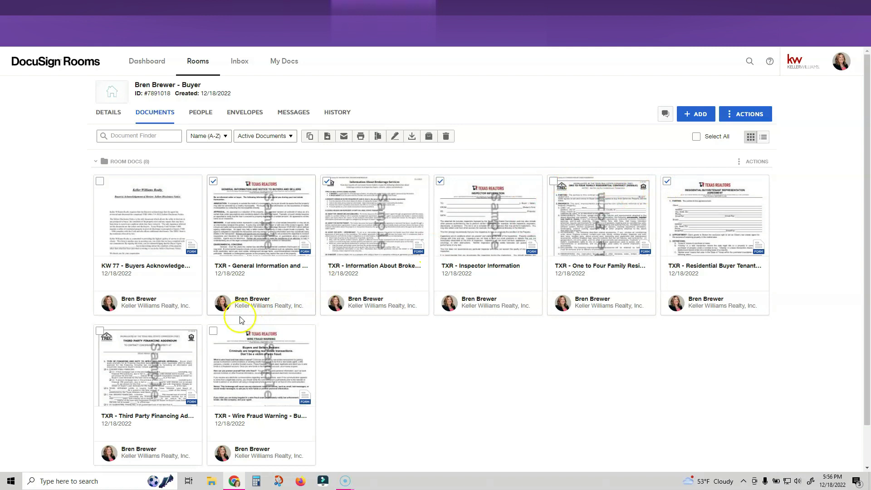
click(214, 332)
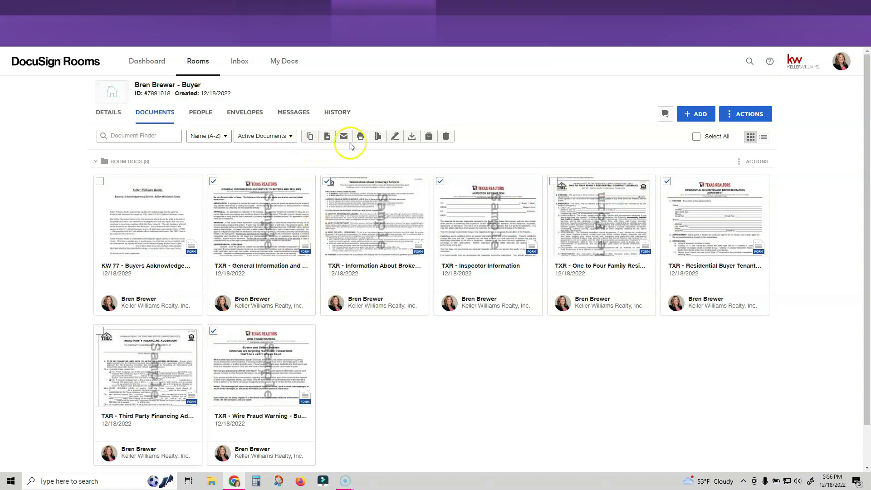
Create an envelope from them addressed to the Buyer Agent, Buyer One and Buyer Two roles
click(394, 136)
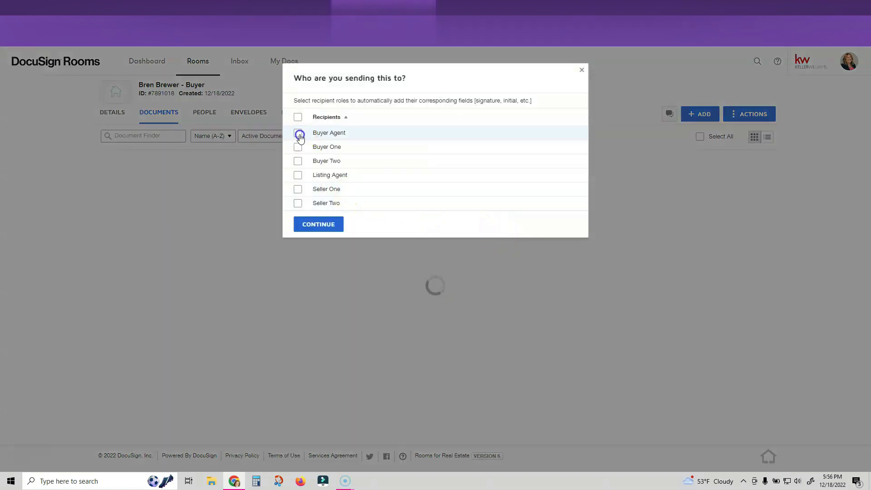
click(299, 134)
click(298, 147)
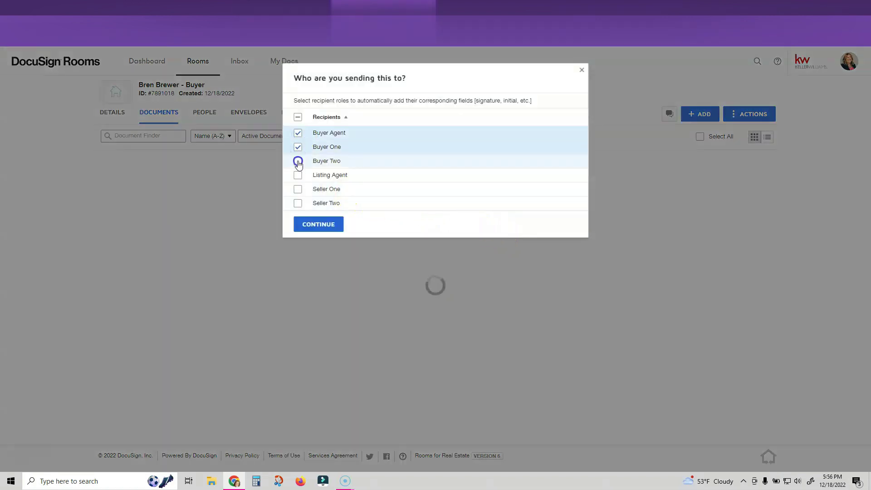
click(298, 161)
click(319, 226)
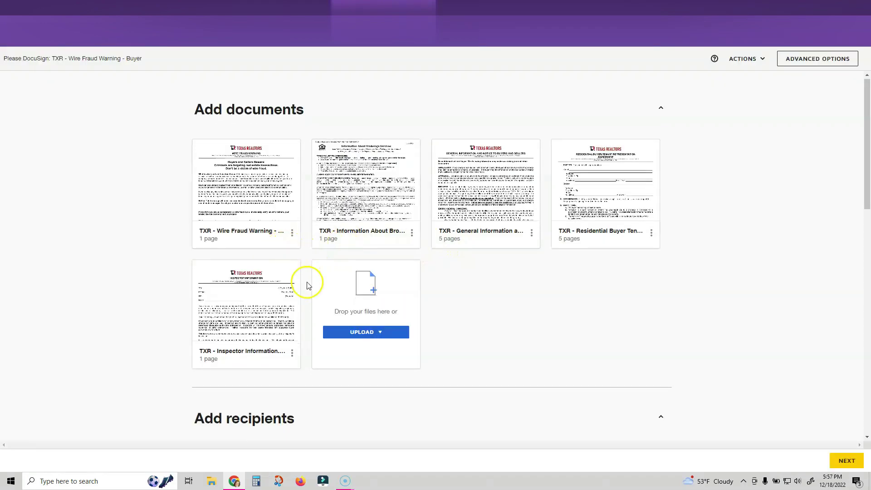
scroll(307, 285, down, 3)
scroll(307, 285, down, 4)
drag(339, 310, 245, 300)
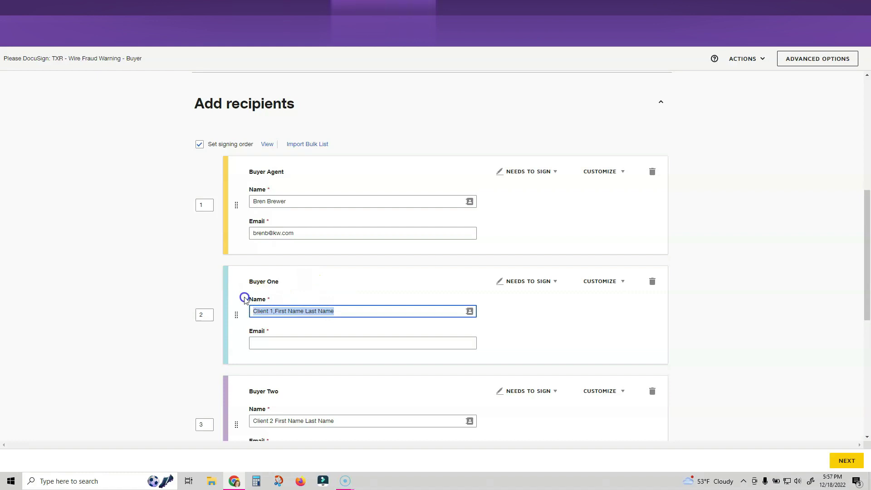
text(Buyer 1)
key(Tab)
key(Tab)
text(Buyer 2)
key(Tab)
click(159, 286)
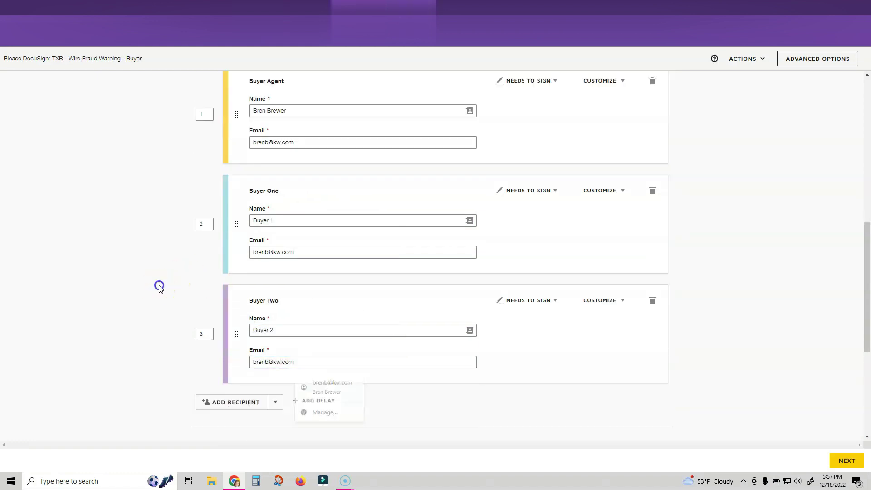
scroll(185, 277, up, 1)
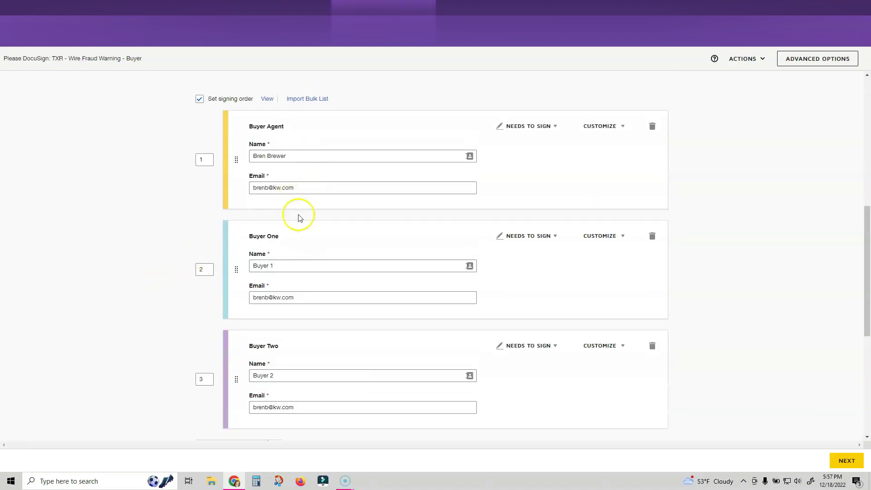
click(248, 147)
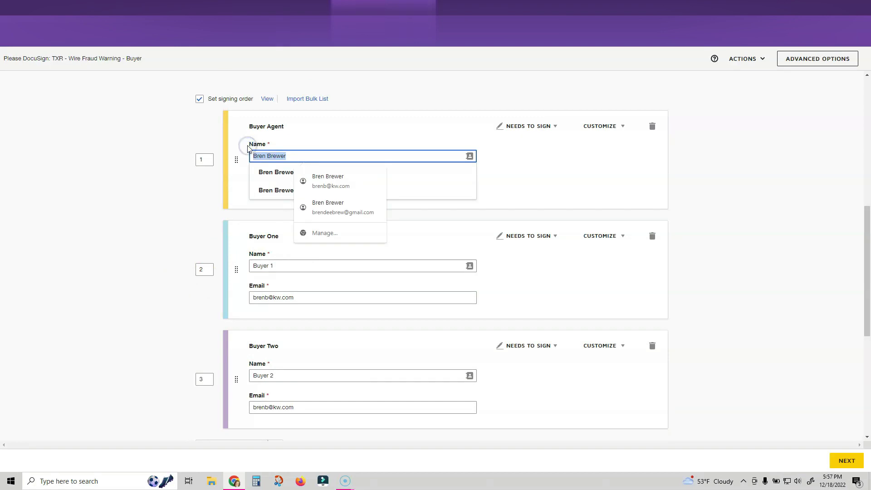
text(Buyer Agent)
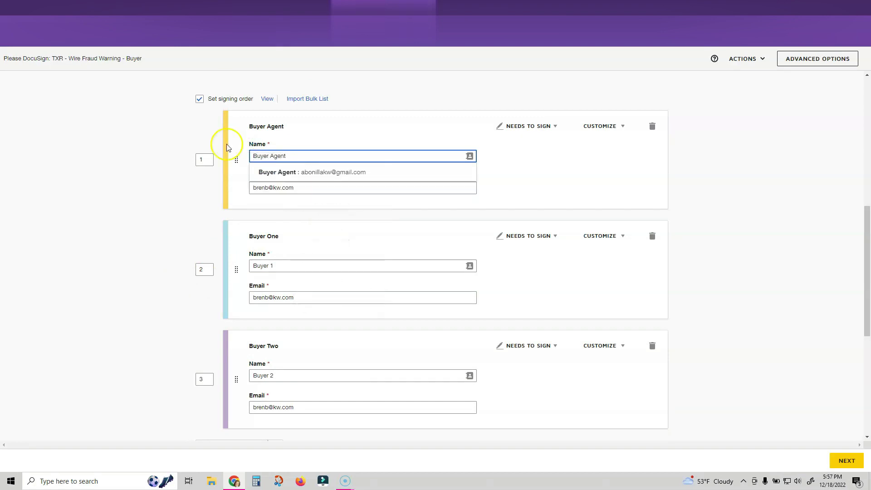
click(172, 133)
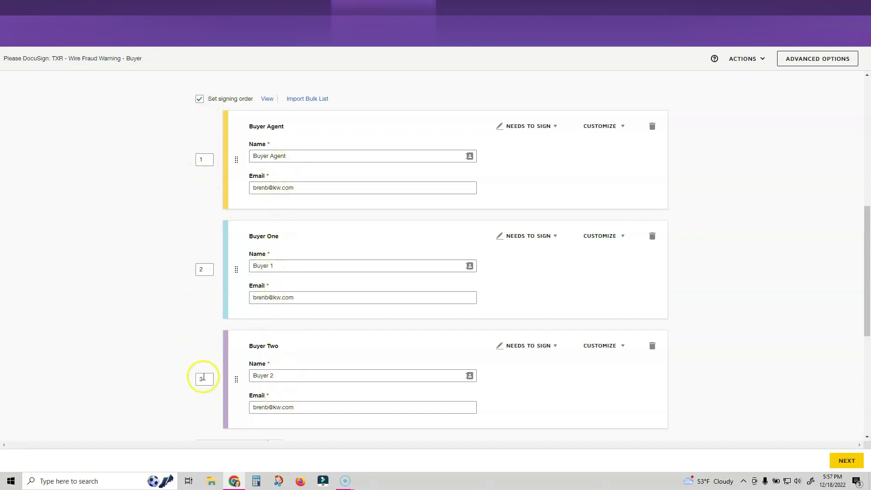
scroll(205, 168, up, 1)
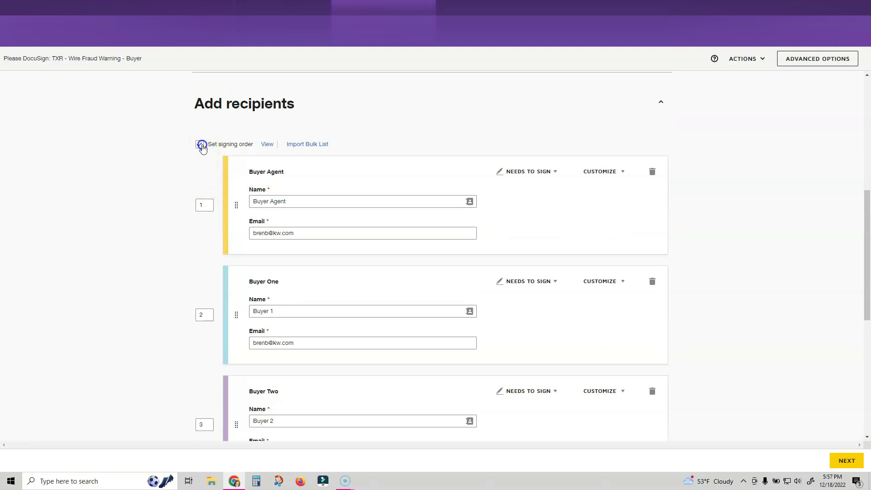
click(201, 145)
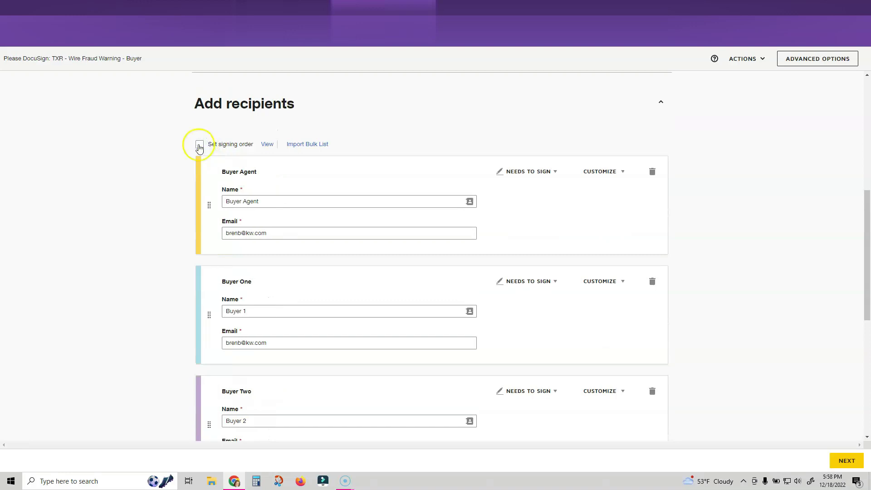
click(199, 145)
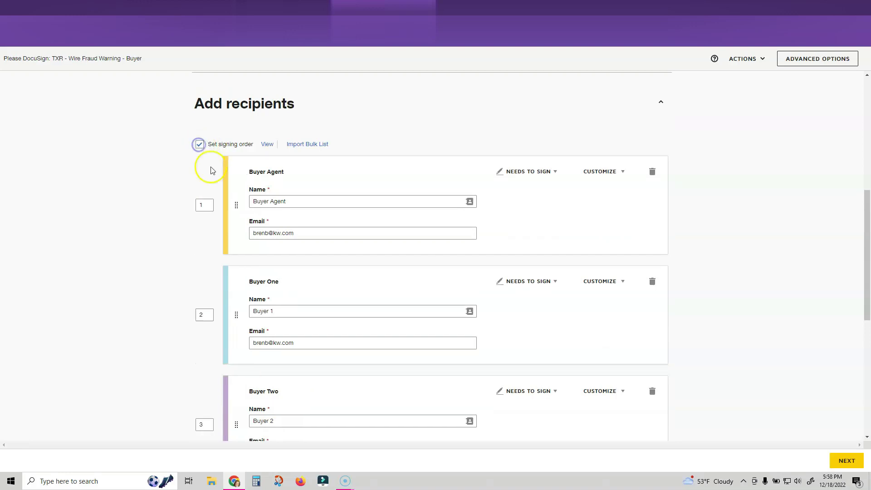
scroll(196, 273, down, 2)
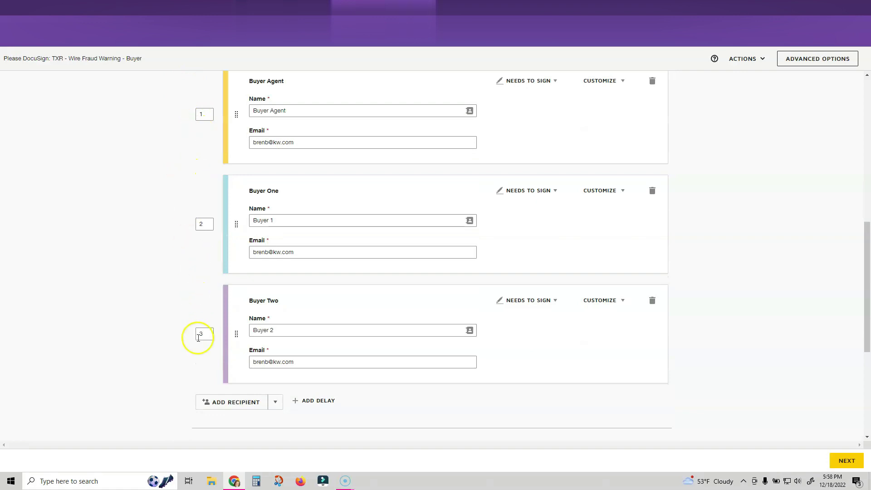
scroll(174, 288, up, 2)
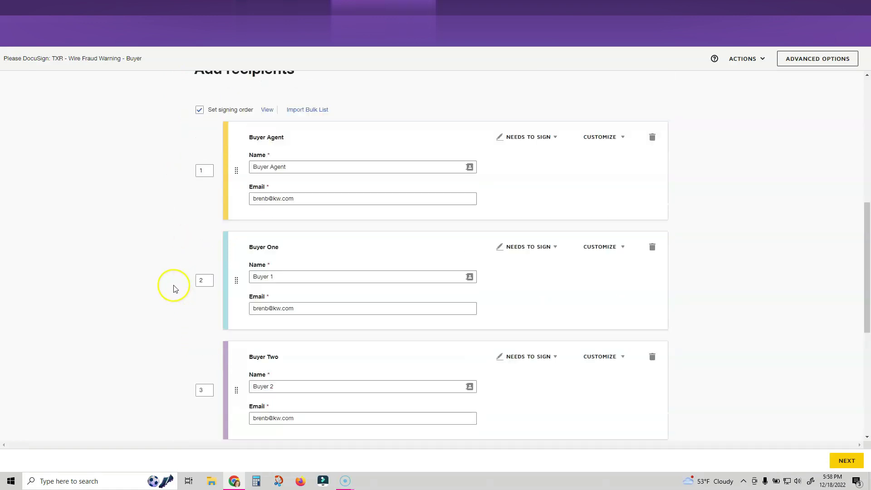
scroll(222, 237, down, 2)
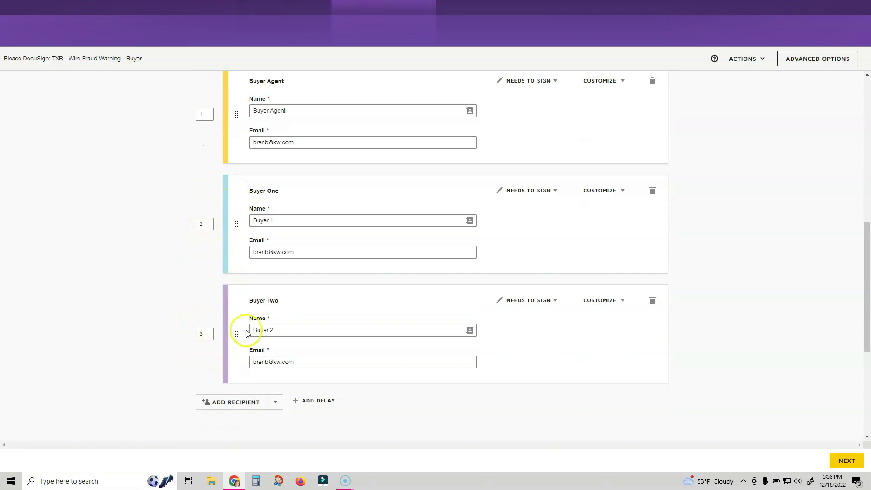
scroll(221, 323, up, 1)
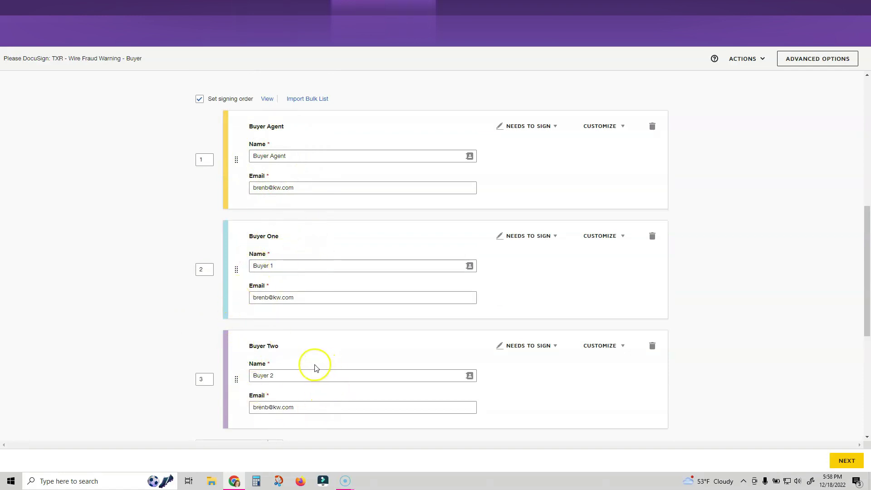
scroll(316, 368, down, 1)
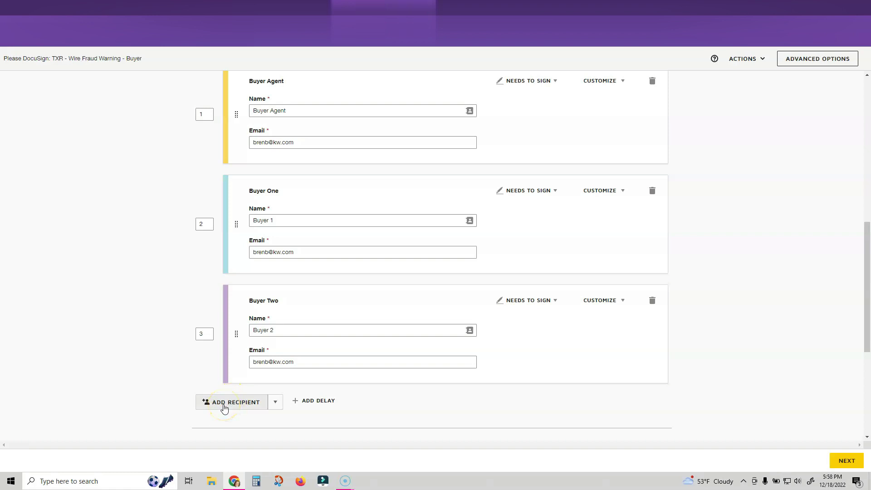
scroll(551, 173, up, 2)
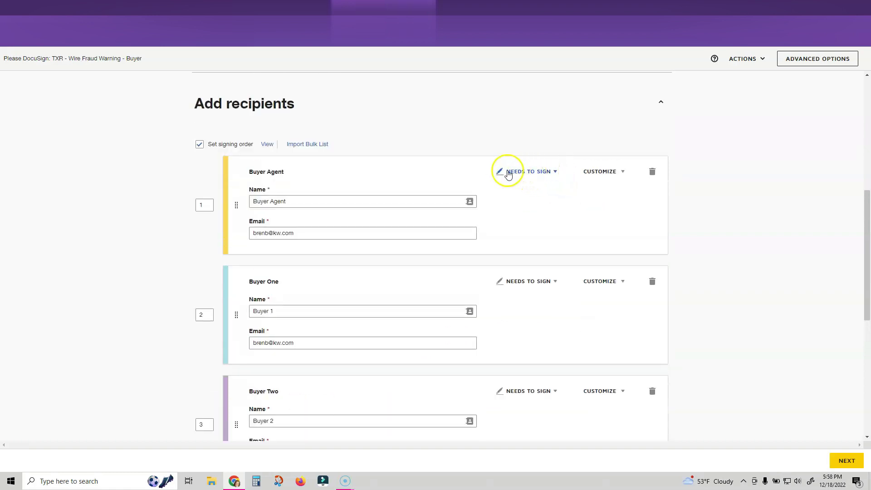
click(548, 172)
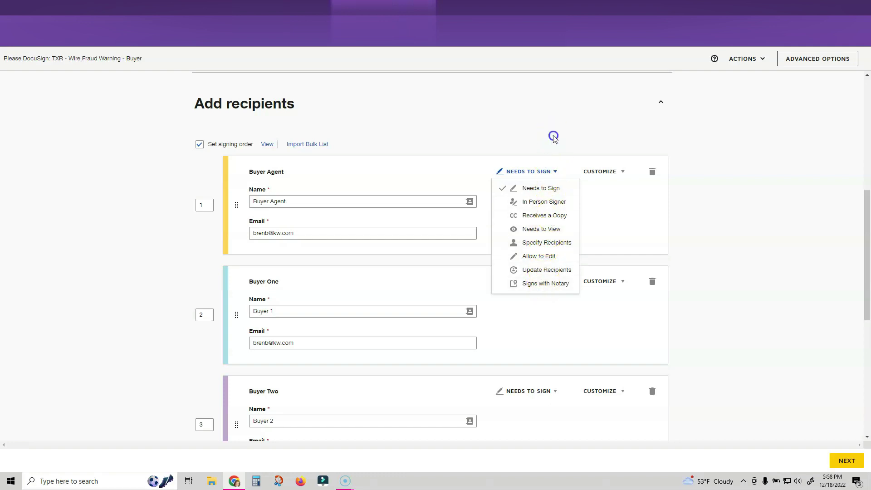
click(612, 282)
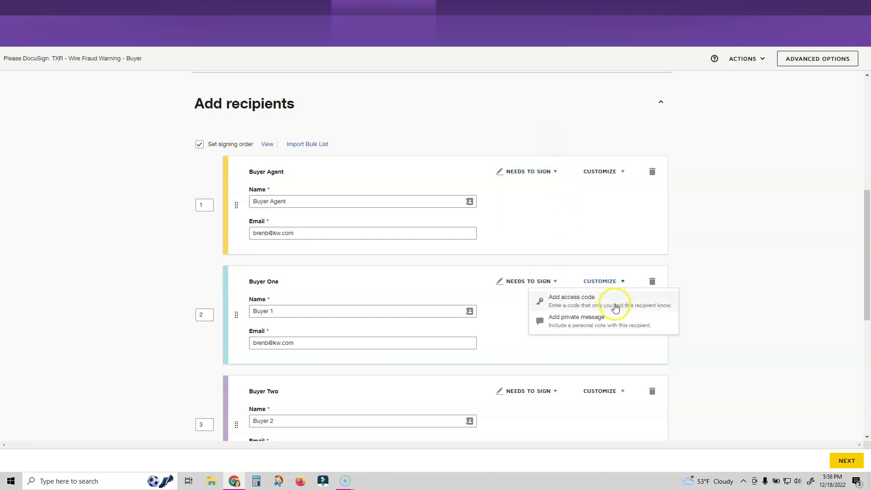
click(622, 283)
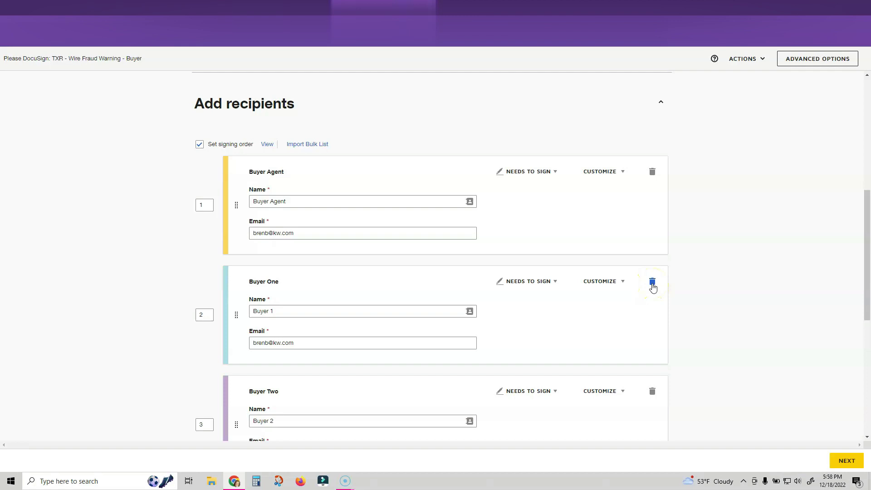
scroll(652, 286, down, 7)
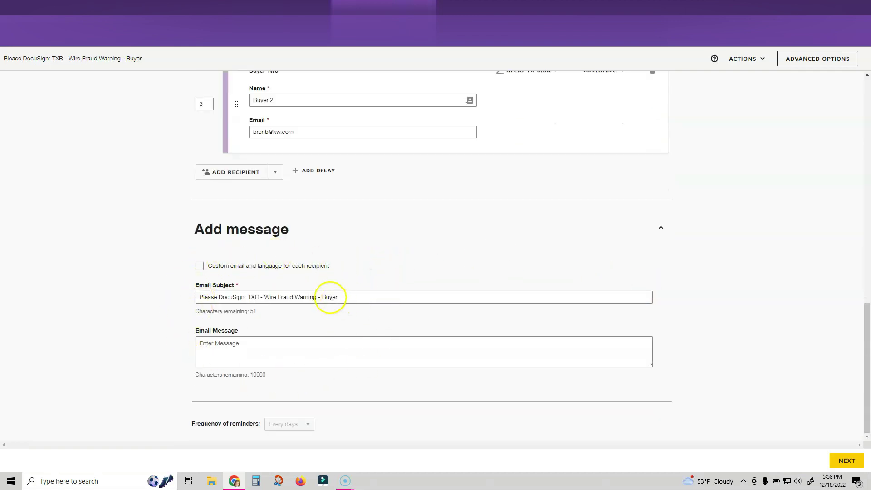
scroll(750, 206, up, 6)
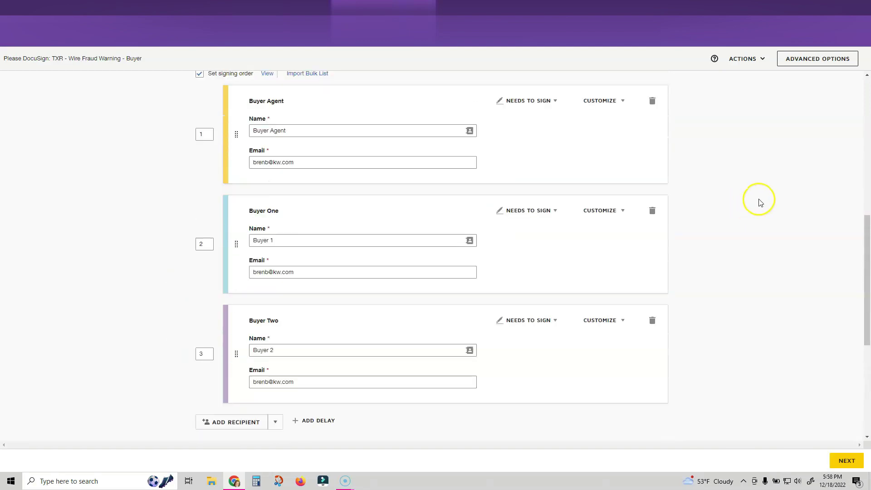
scroll(797, 306, up, 8)
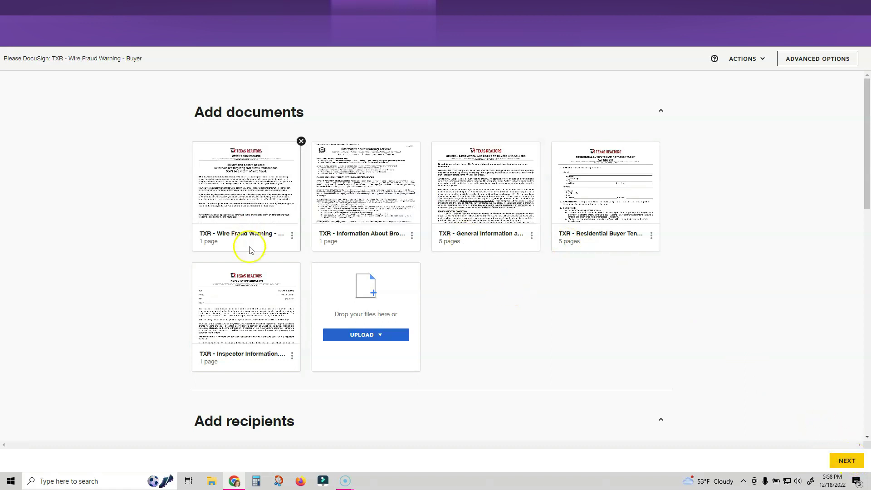
mouse_move(249, 310)
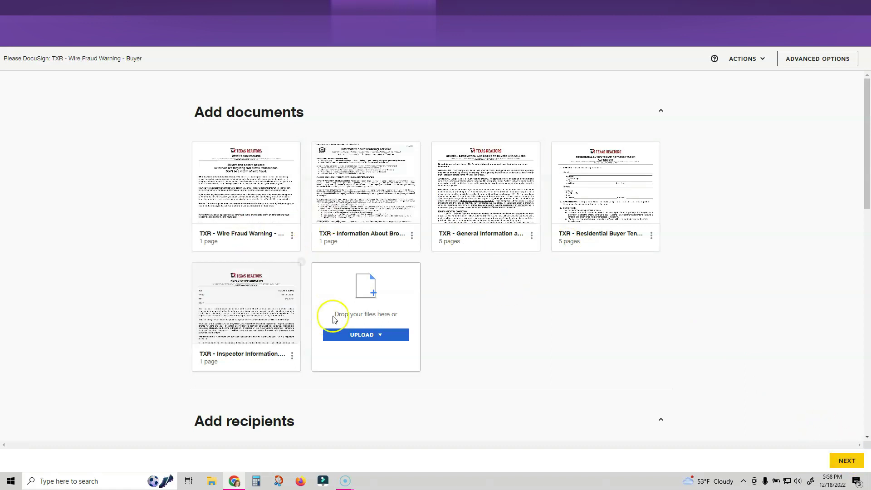
click(373, 336)
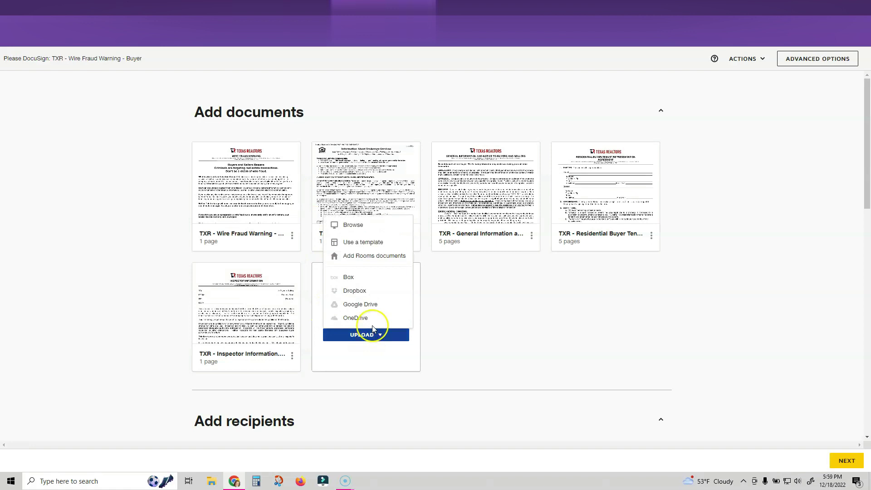
click(375, 245)
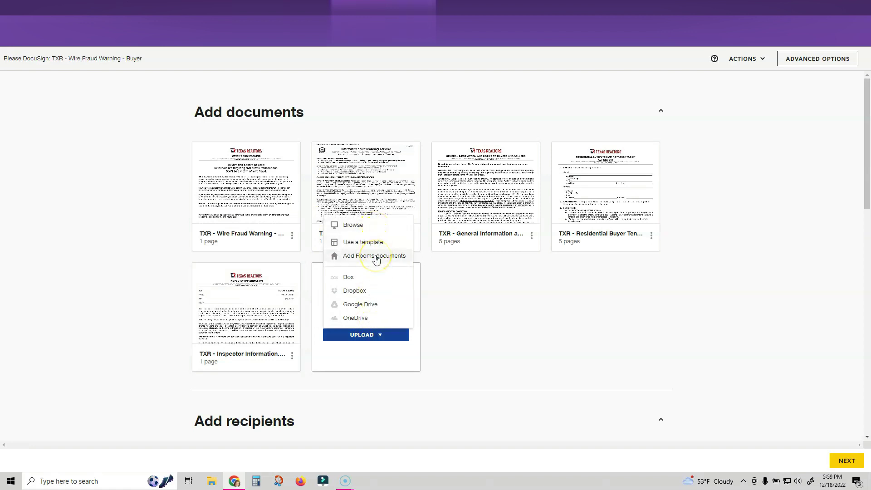
click(361, 225)
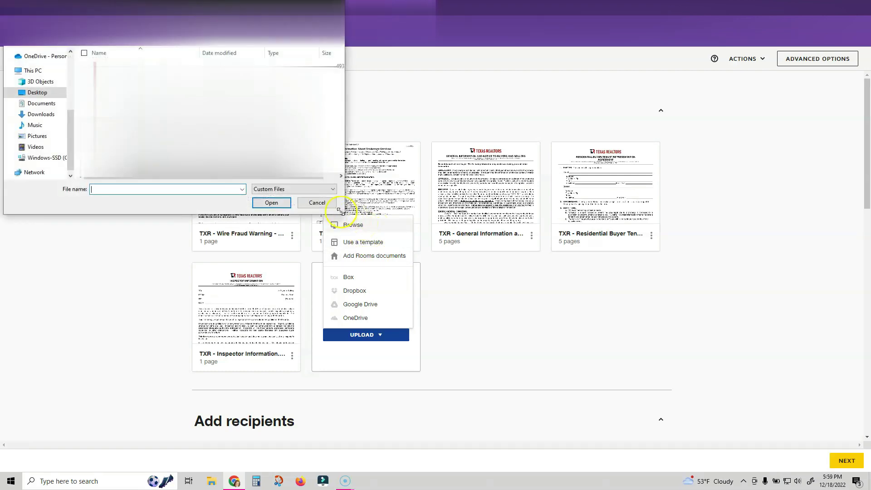
click(324, 204)
click(384, 335)
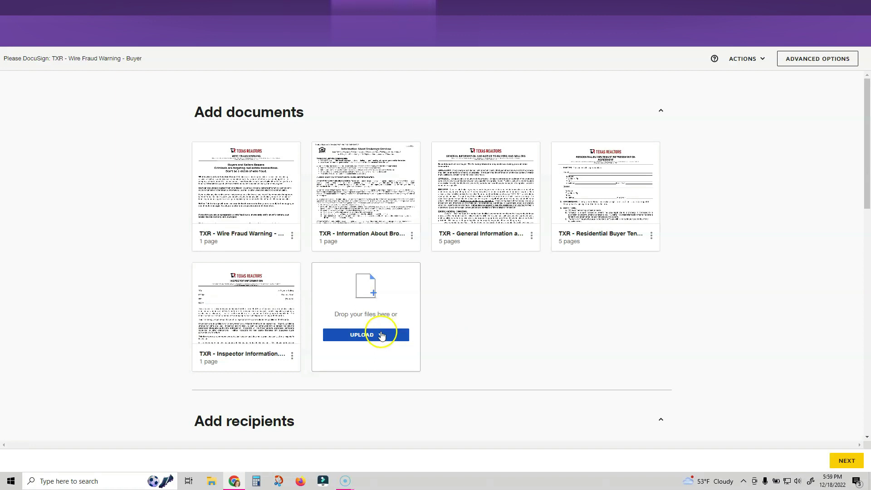
mouse_move(280, 179)
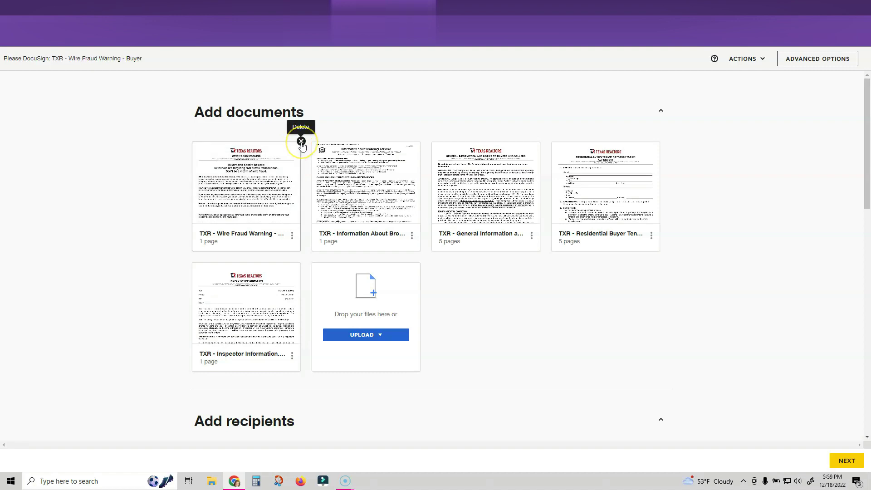
click(851, 463)
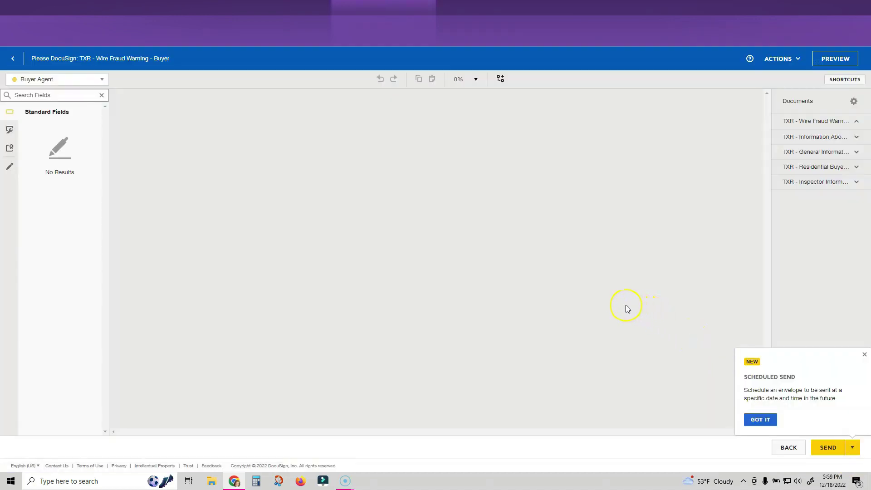
scroll(595, 281, down, 8)
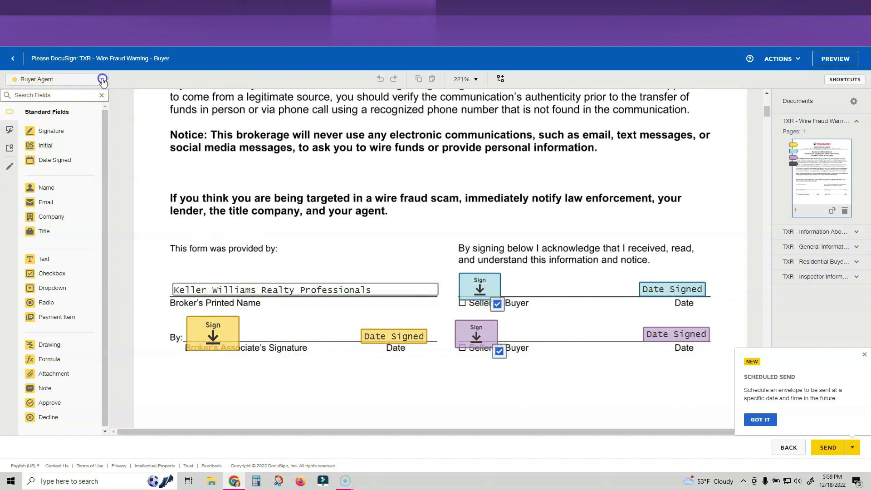
click(102, 80)
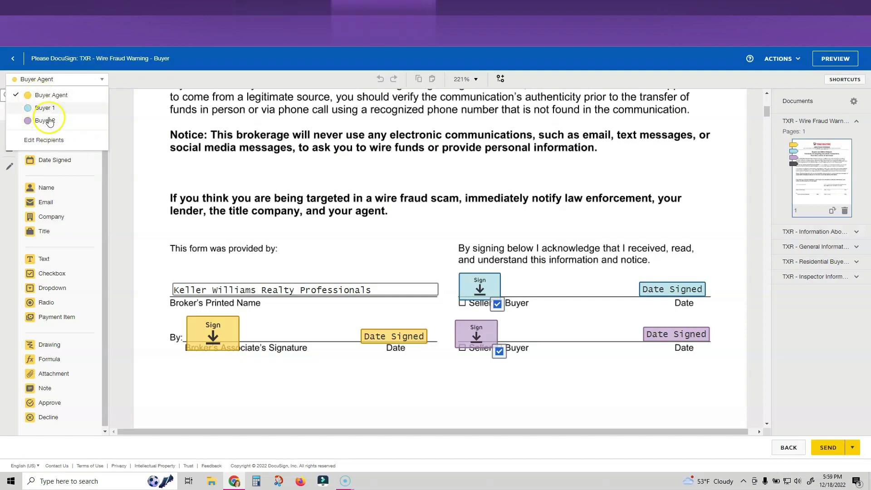
scroll(499, 295, down, 15)
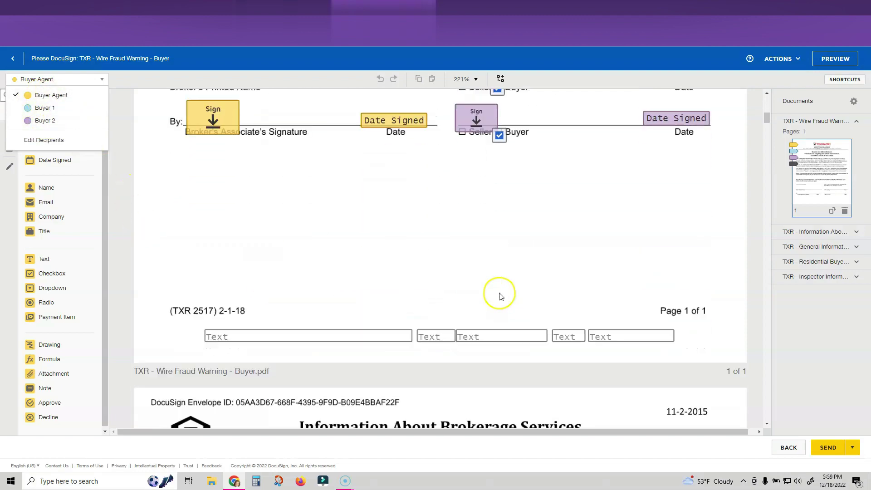
scroll(501, 295, down, 5)
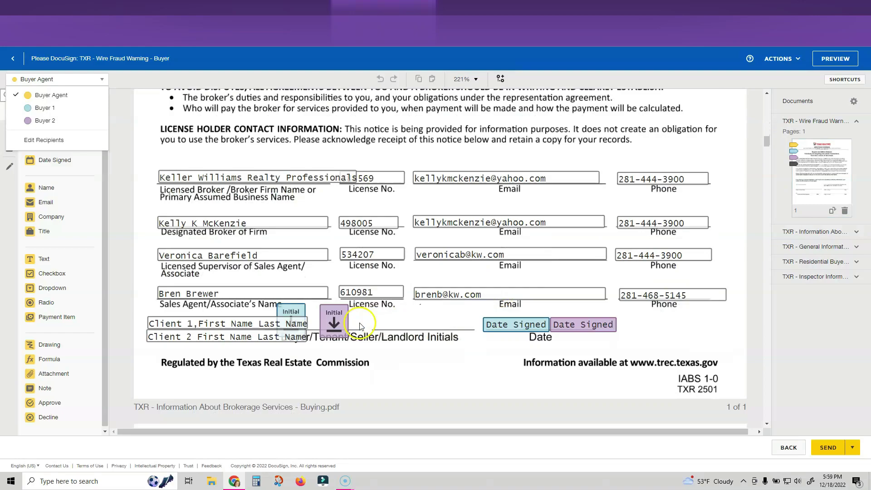
scroll(353, 327, down, 20)
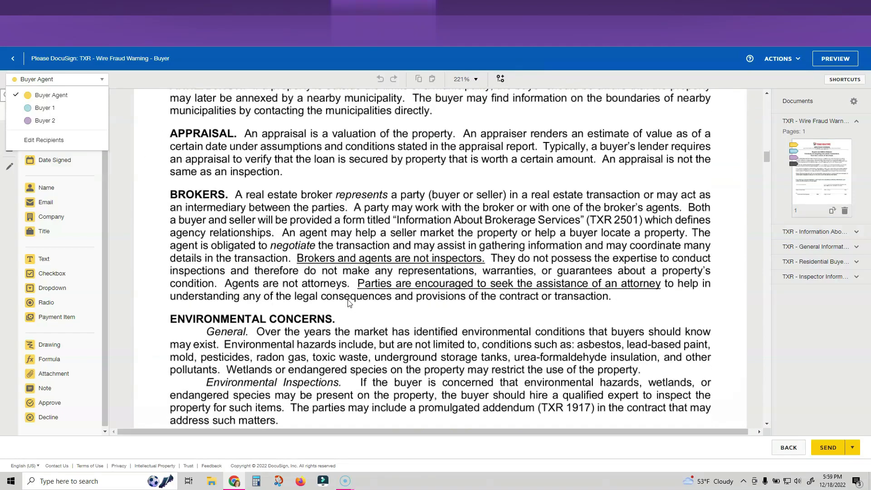
scroll(349, 304, down, 20)
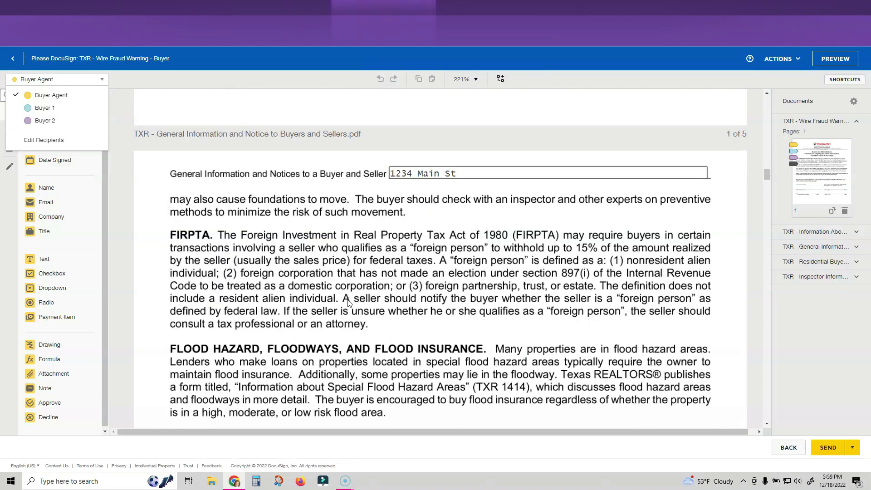
scroll(349, 303, down, 20)
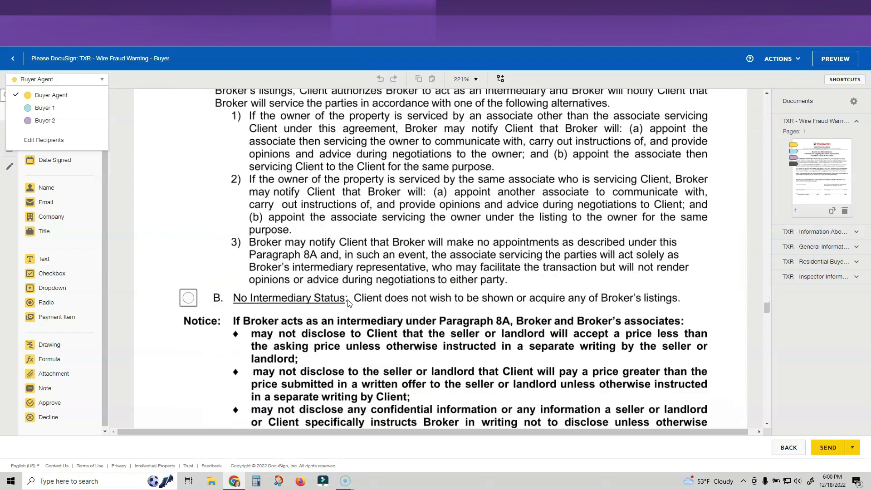
scroll(349, 300, down, 15)
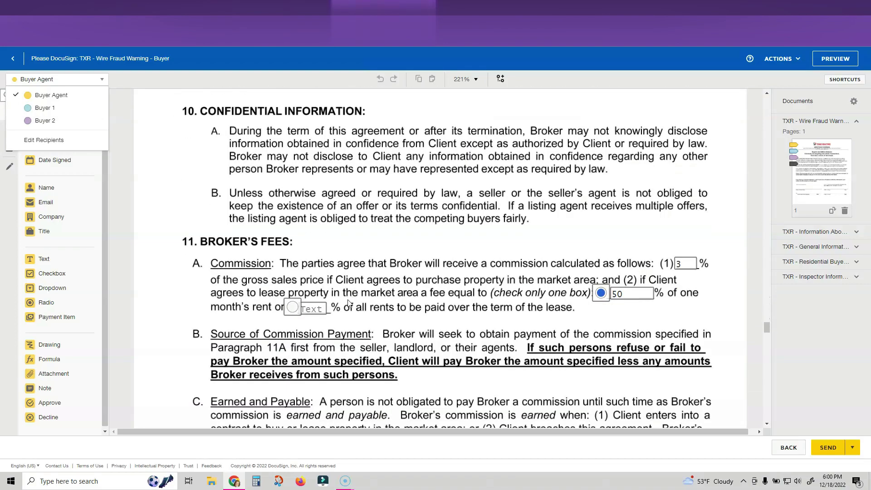
scroll(347, 300, down, 15)
scroll(348, 299, up, 6)
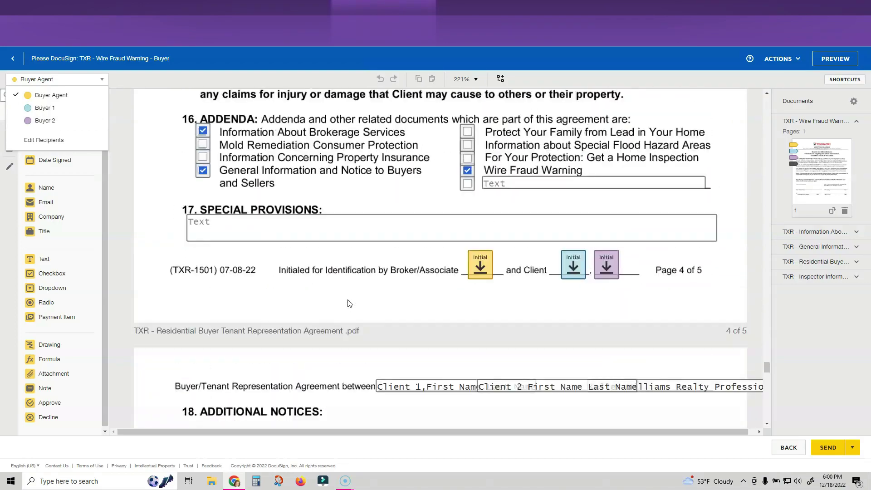
click(343, 303)
click(220, 257)
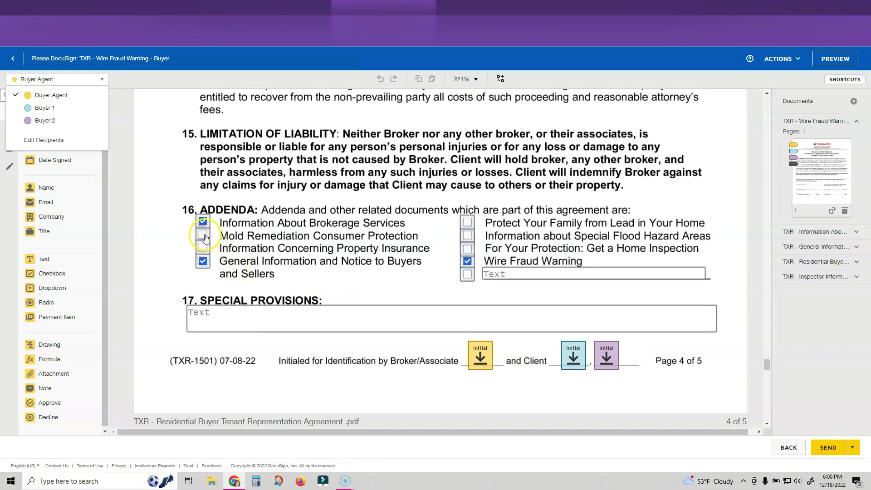
click(440, 241)
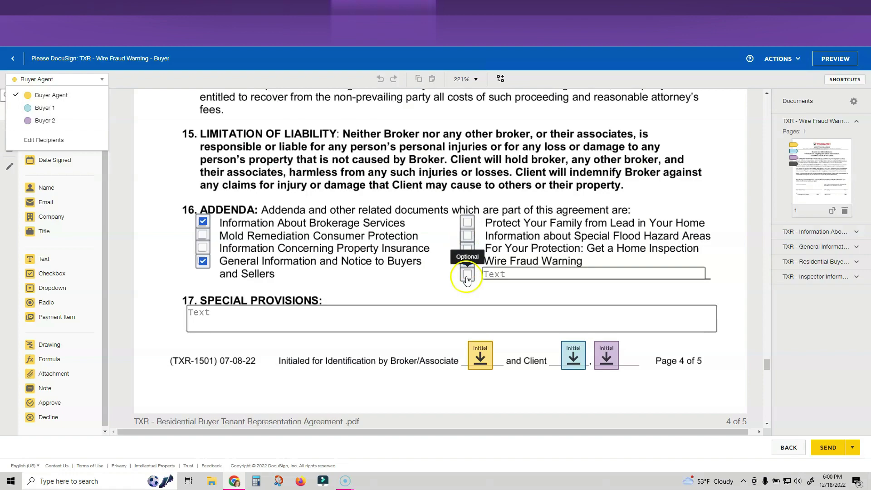
click(353, 273)
scroll(412, 296, down, 10)
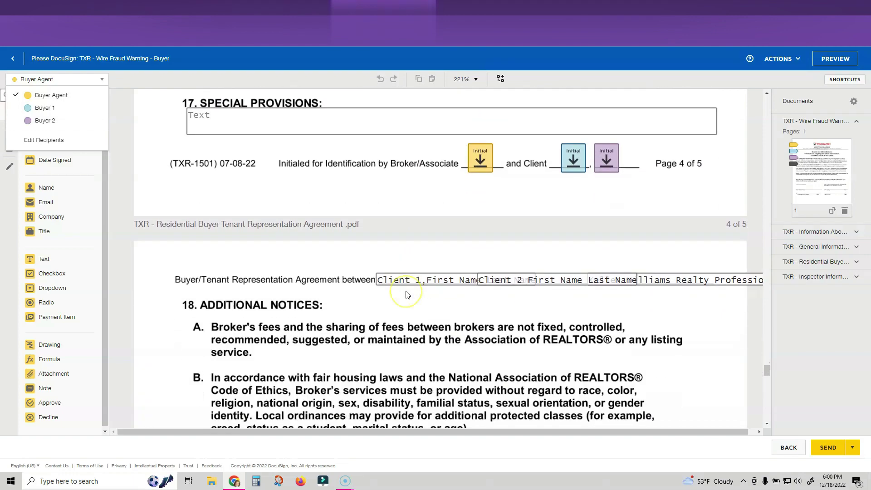
scroll(407, 295, down, 6)
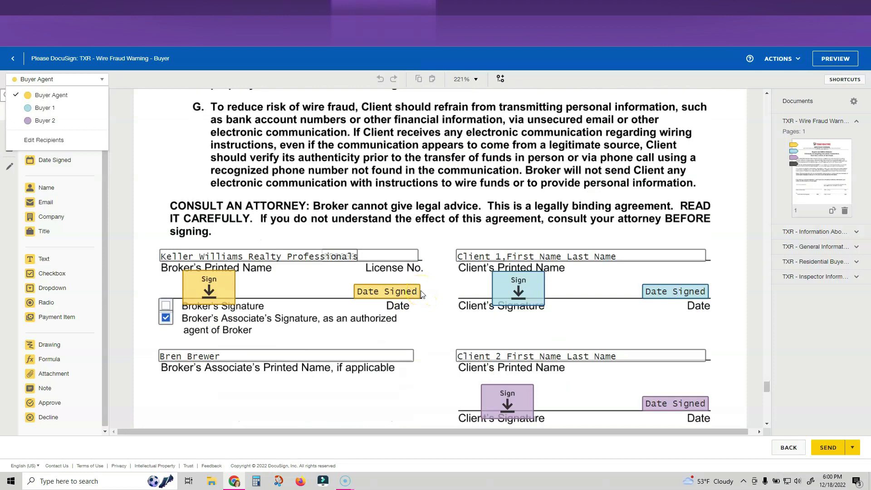
Select the broker's License No. field and toggle its formatting options on and off
click(389, 257)
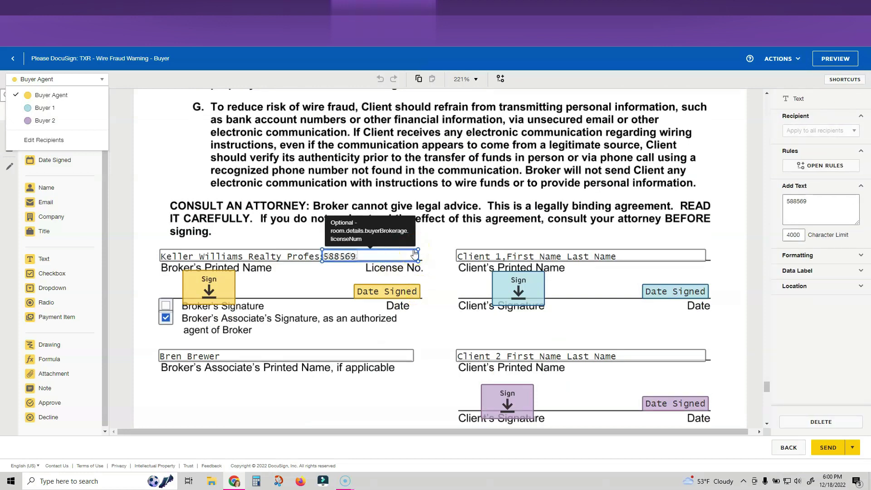
click(851, 257)
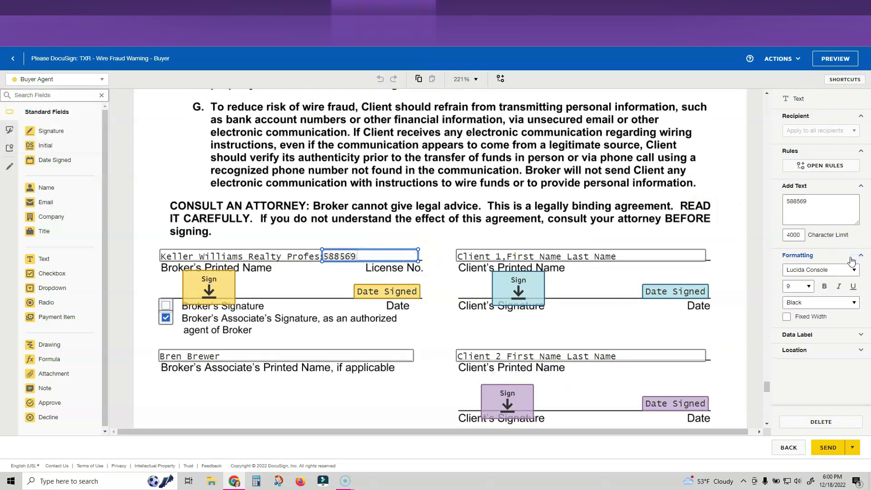
click(850, 261)
scroll(295, 302, down, 2)
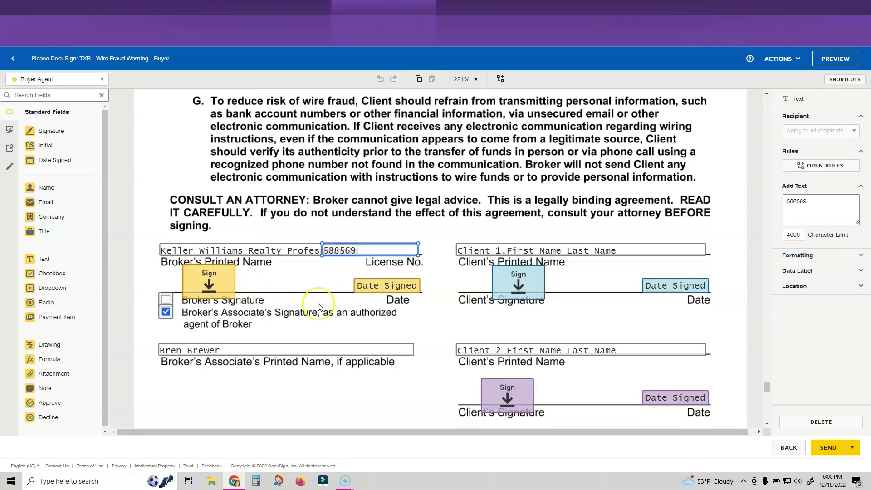
scroll(320, 307, down, 7)
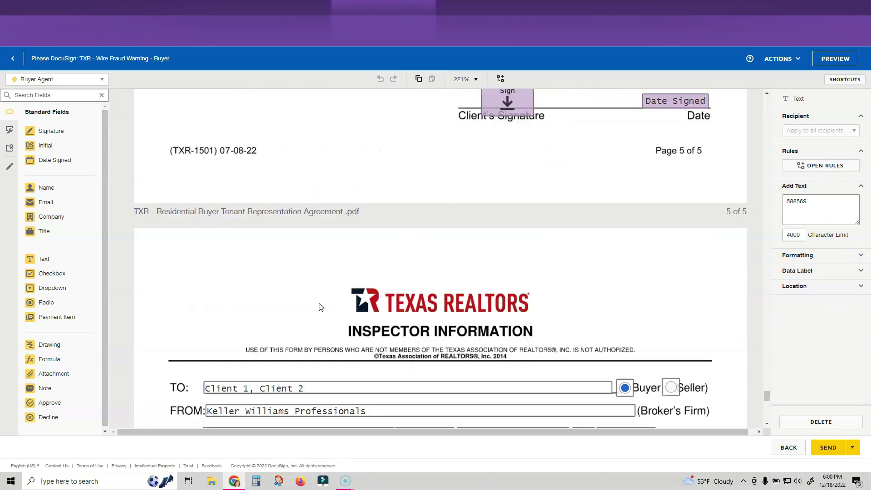
scroll(321, 307, down, 2)
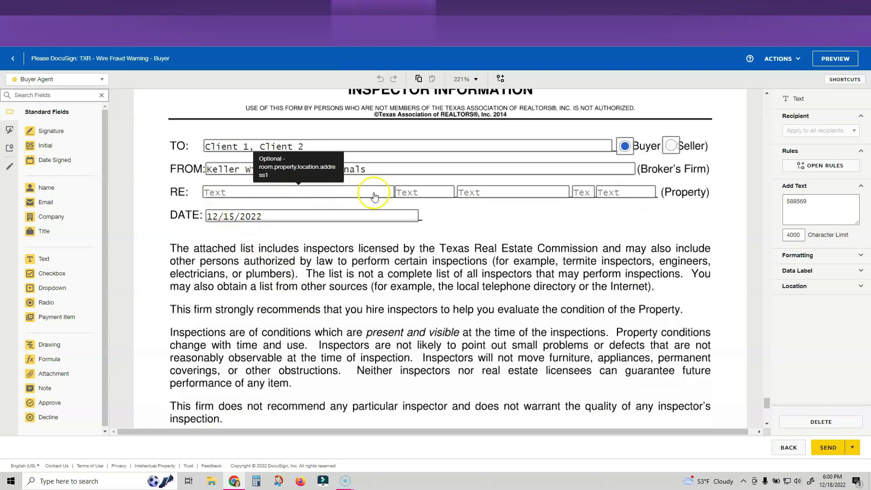
Enter '12' as the street address in the Inspector Information RE property field
click(277, 192)
click(278, 191)
text(1234 Main St)
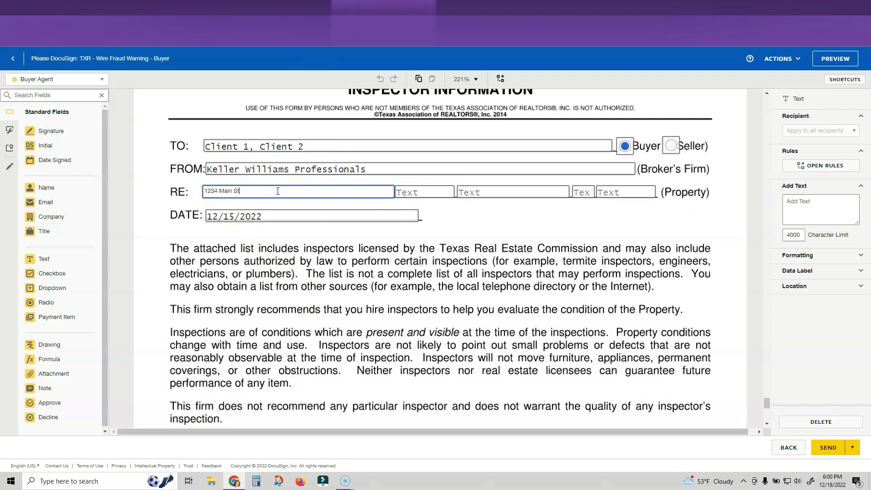
click(456, 216)
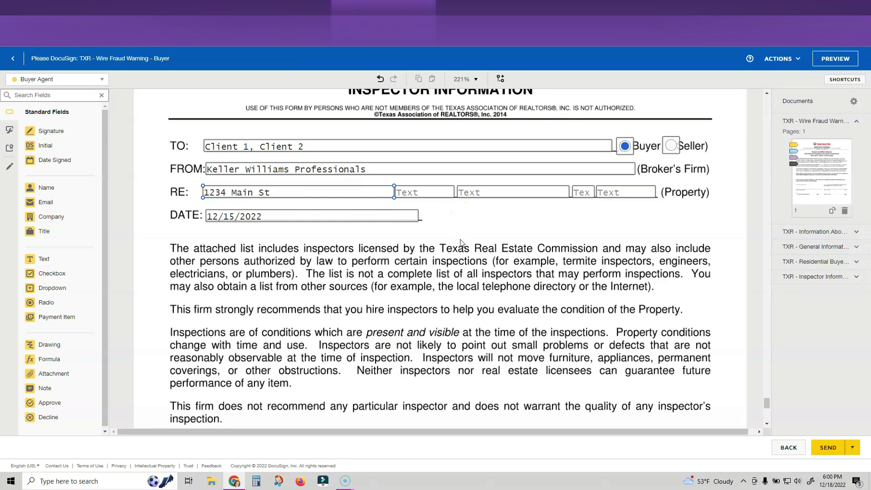
Scroll through the envelope forms and check the recipient list, keeping Buyer Agent selected
scroll(497, 266, down, 8)
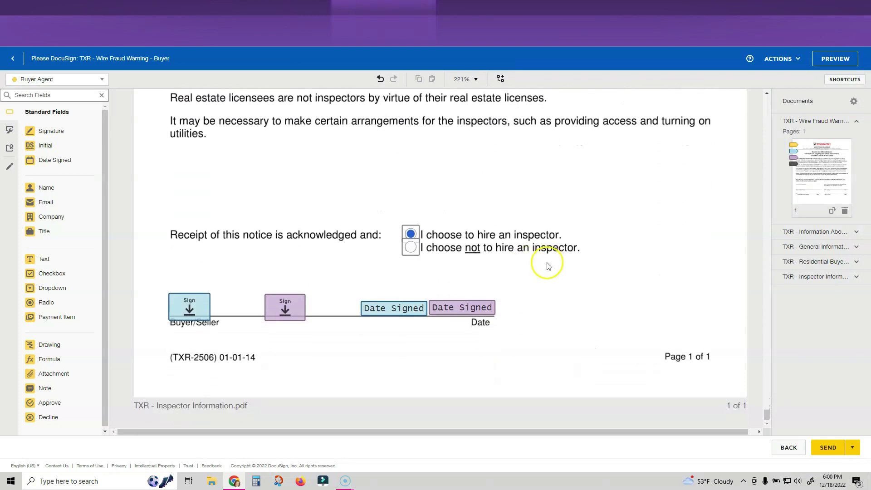
scroll(548, 266, up, 20)
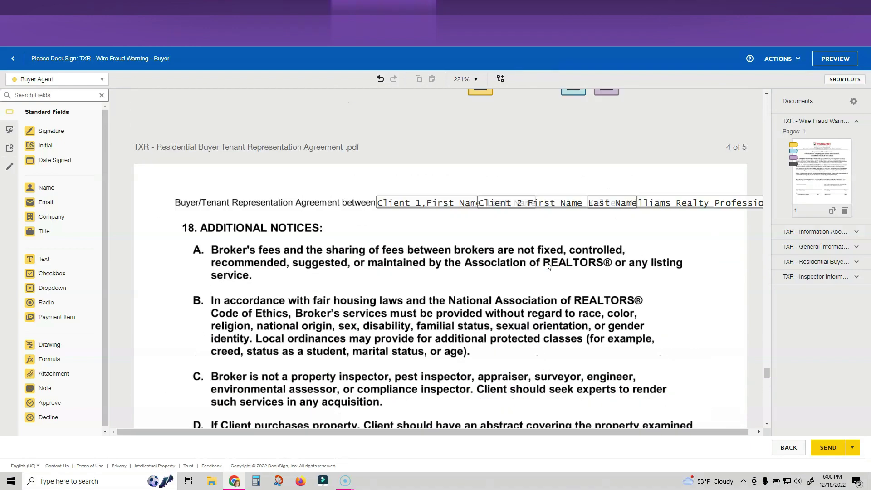
scroll(548, 267, up, 4)
drag(767, 366, 773, 91)
scroll(578, 199, down, 2)
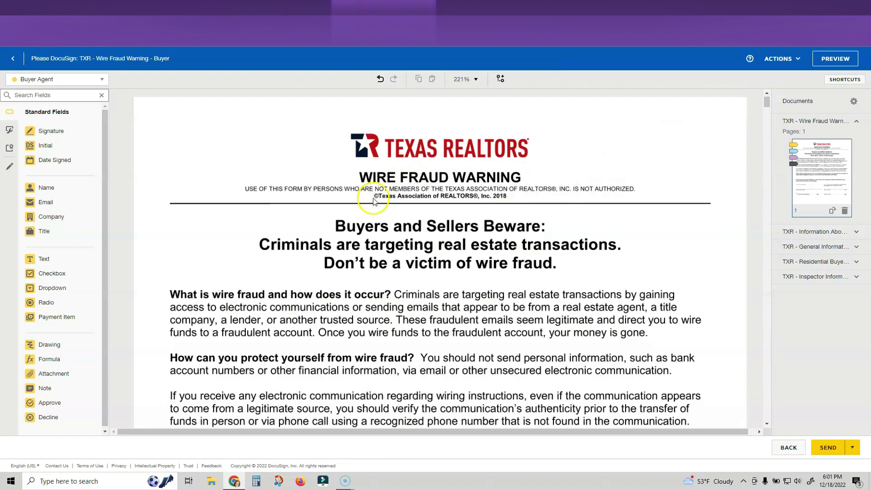
click(58, 79)
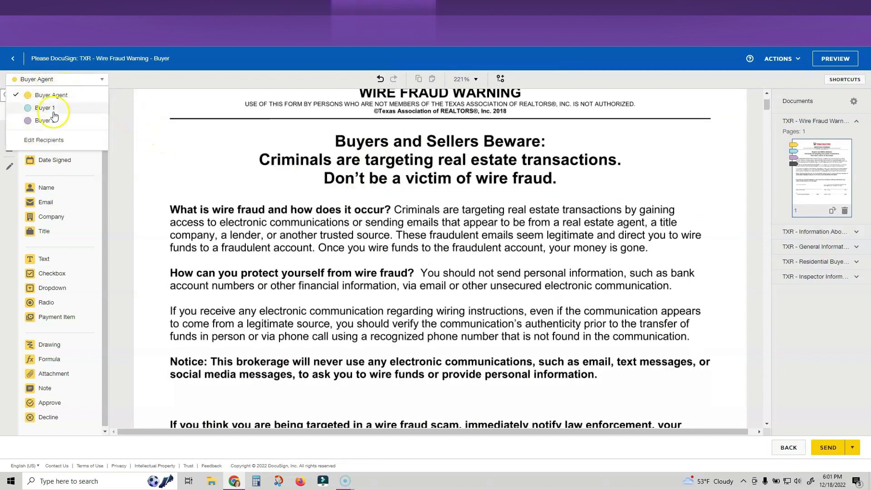
click(64, 75)
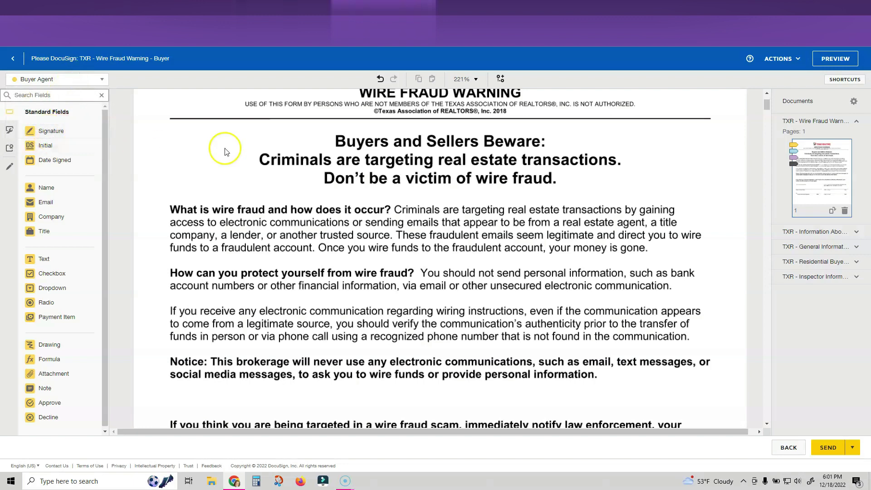
Place a stray Signature field on the Wire Fraud Warning, delete it, and scroll on
scroll(282, 226, down, 7)
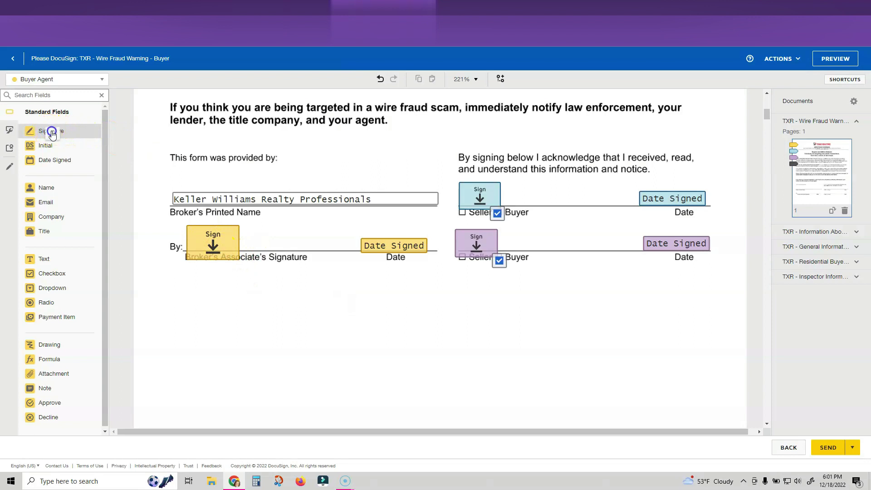
mouse_move(52, 133)
mouse_down()
mouse_move(216, 225)
mouse_move(77, 142)
mouse_move(282, 305)
mouse_up()
key(Delete)
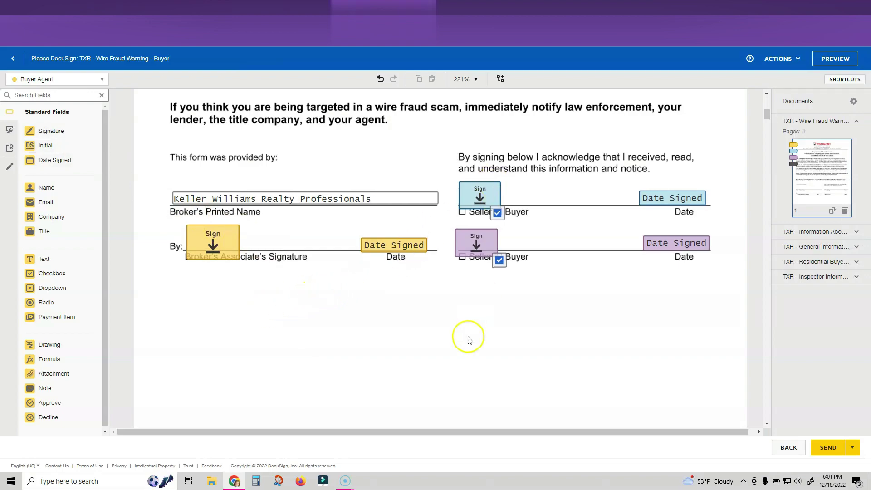
scroll(470, 340, down, 10)
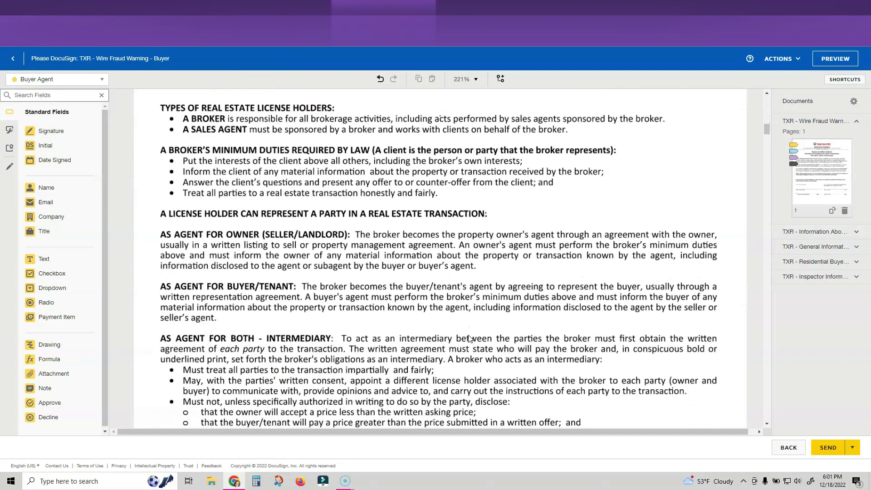
scroll(469, 338, down, 12)
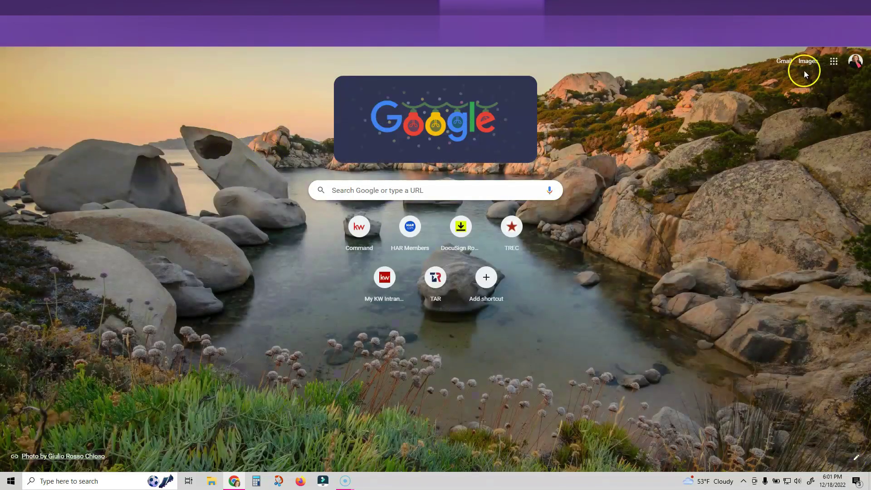
Switch to the work Google account and go to the Gmail inbox
click(855, 60)
click(766, 247)
click(783, 61)
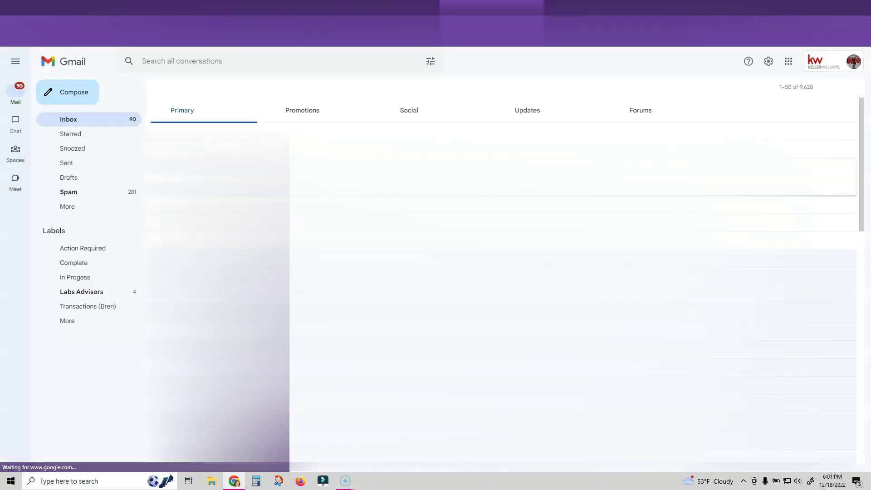
Open the 'Please DocuSign: TXR - Wire Fraud Warning - Buyer' email under Updates, dismissing the notifications prompt
click(521, 111)
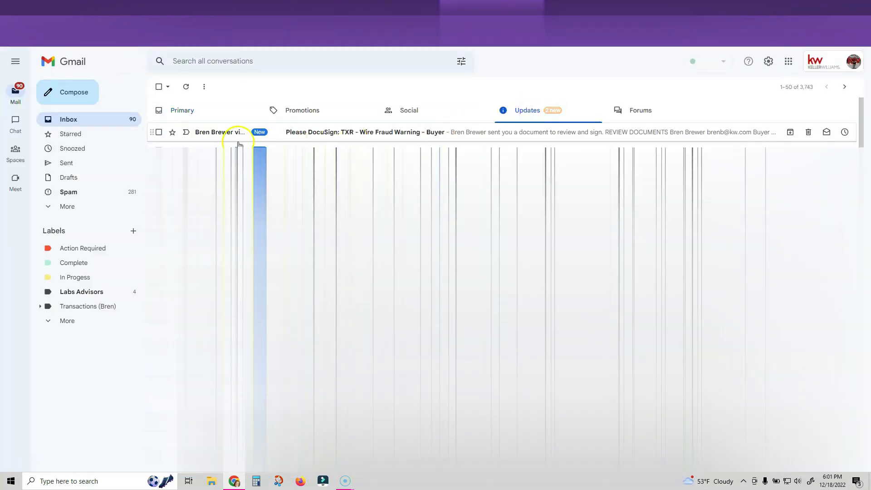
click(347, 133)
click(775, 440)
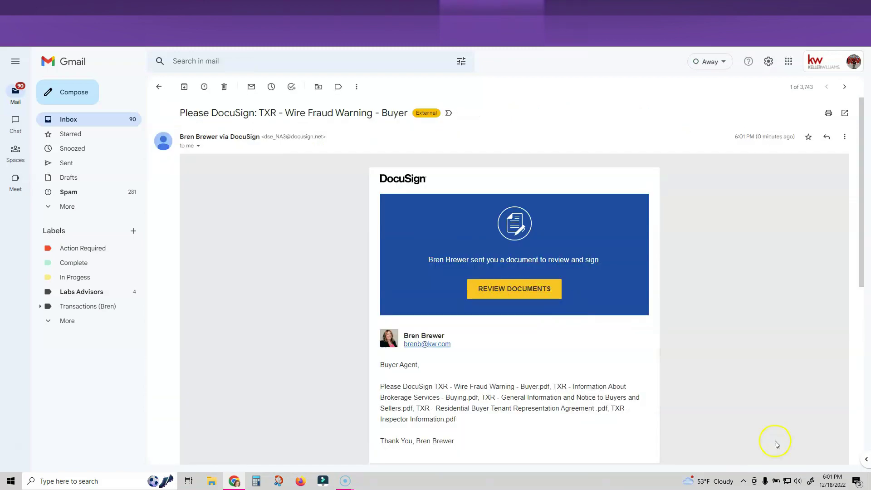
Review the Wire Fraud Warning documents and sign the Broker's Associate Signature line with the saved signature
click(511, 289)
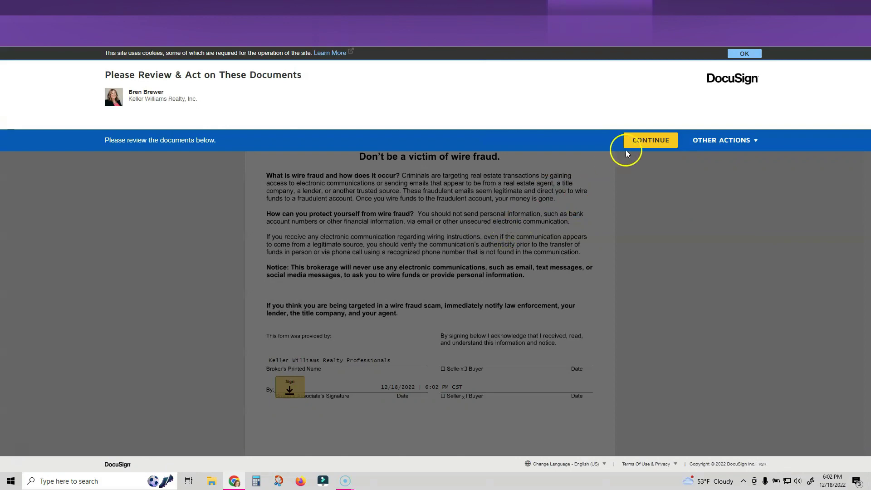
click(643, 141)
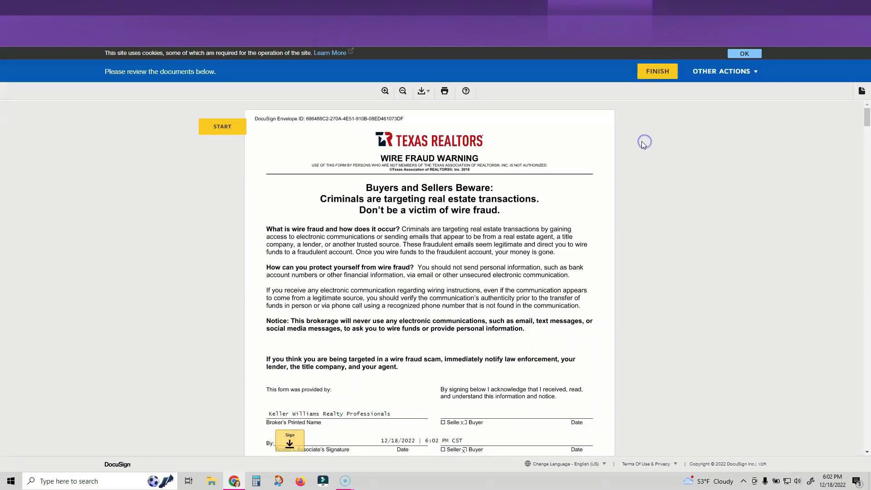
click(234, 128)
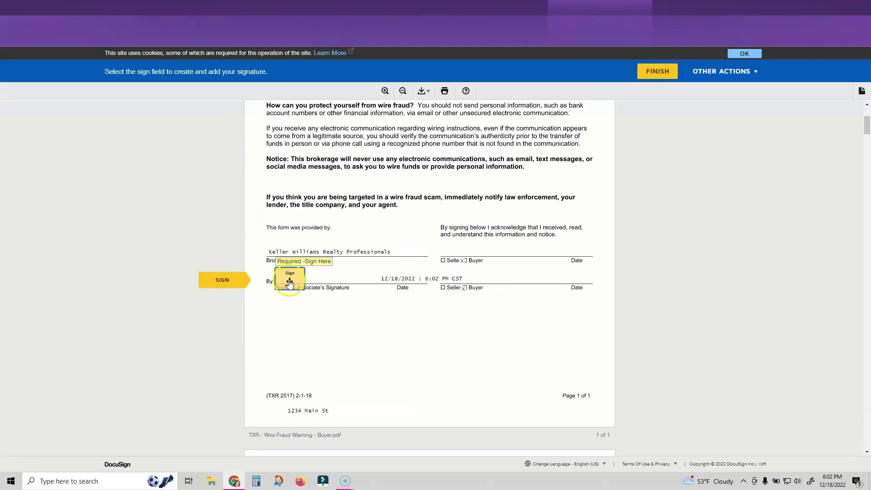
click(290, 281)
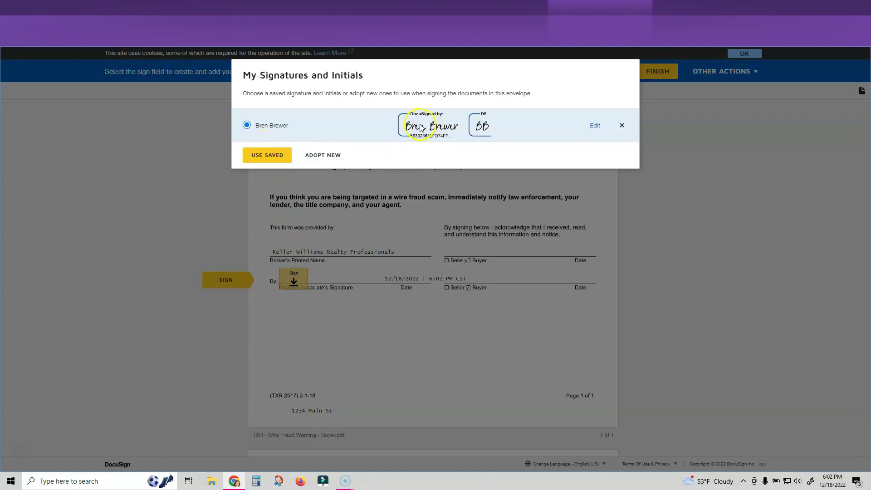
click(269, 155)
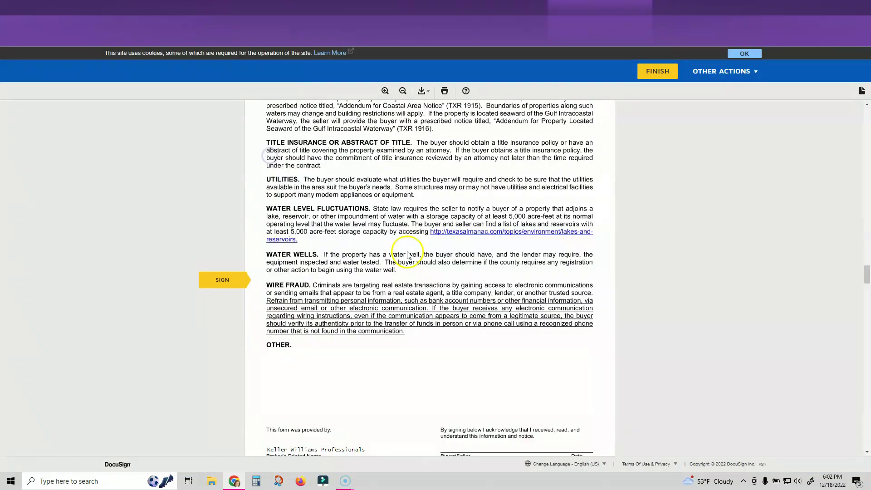
click(450, 275)
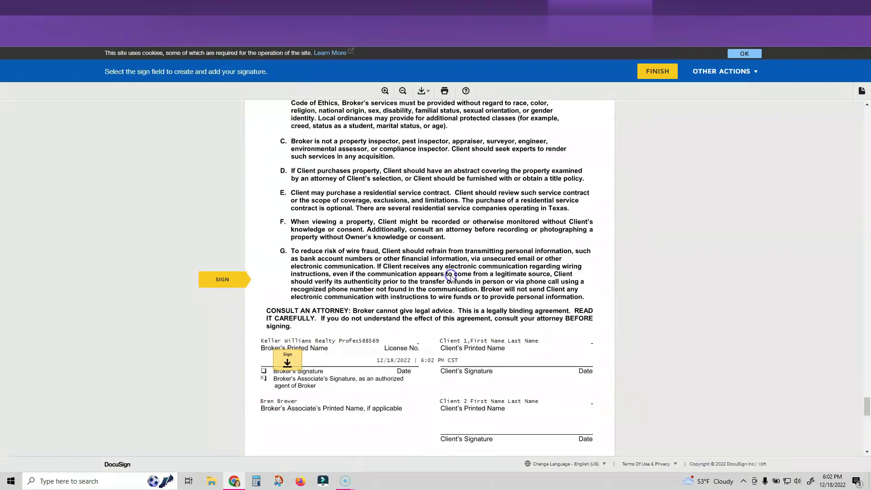
click(293, 275)
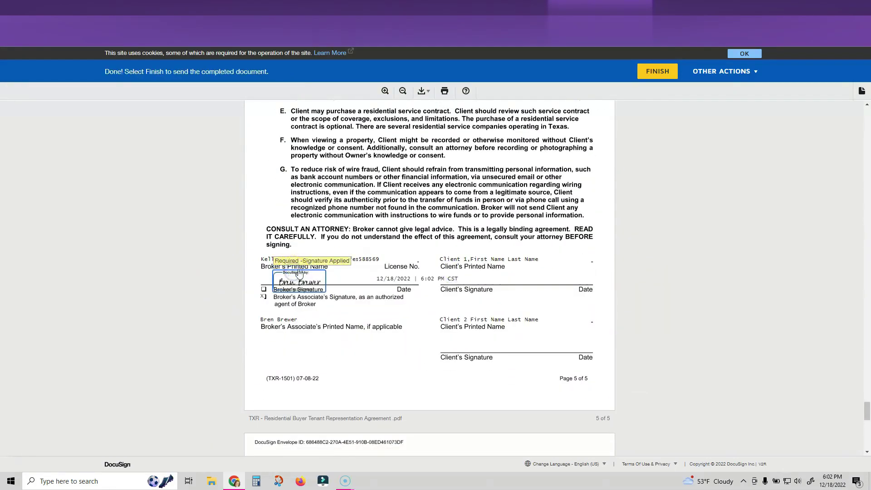
Finish the signing and decline logging in to DocuSign
click(654, 73)
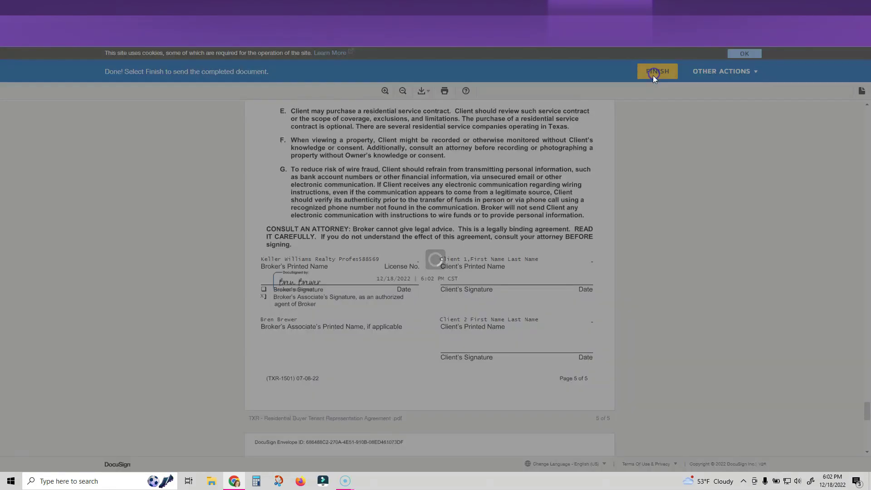
click(458, 202)
click(278, 150)
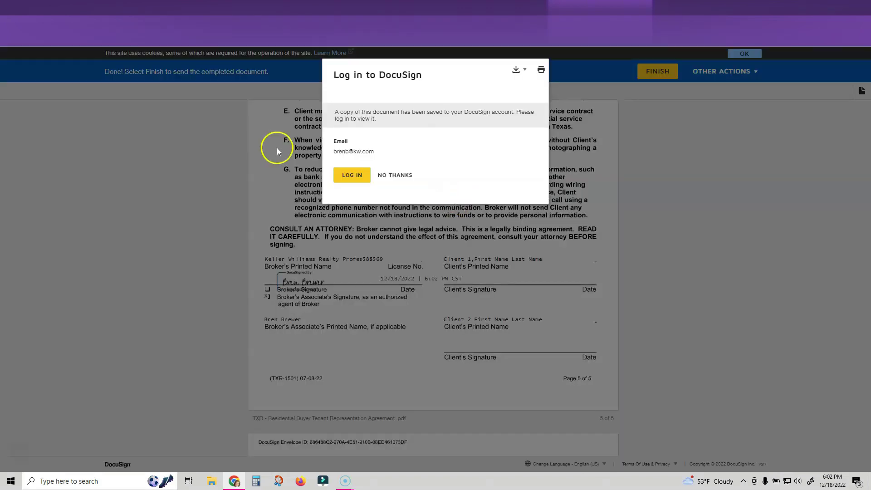
click(396, 178)
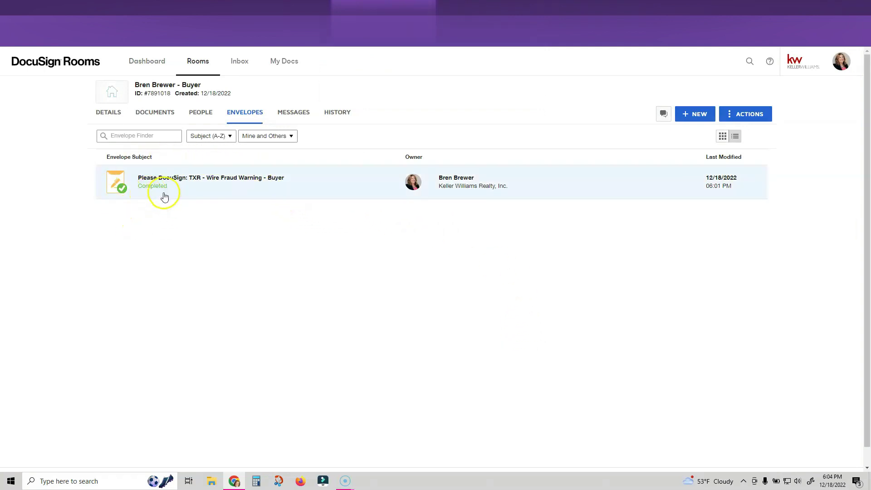
Show the buyer room's documents and browse the 14 cards, including the new signed copies and certificate
click(162, 117)
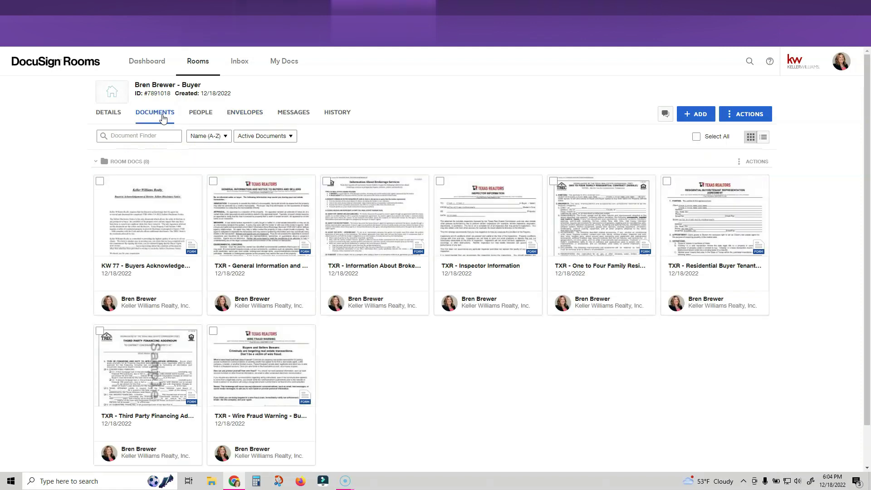
scroll(208, 186, down, 3)
scroll(210, 194, up, 3)
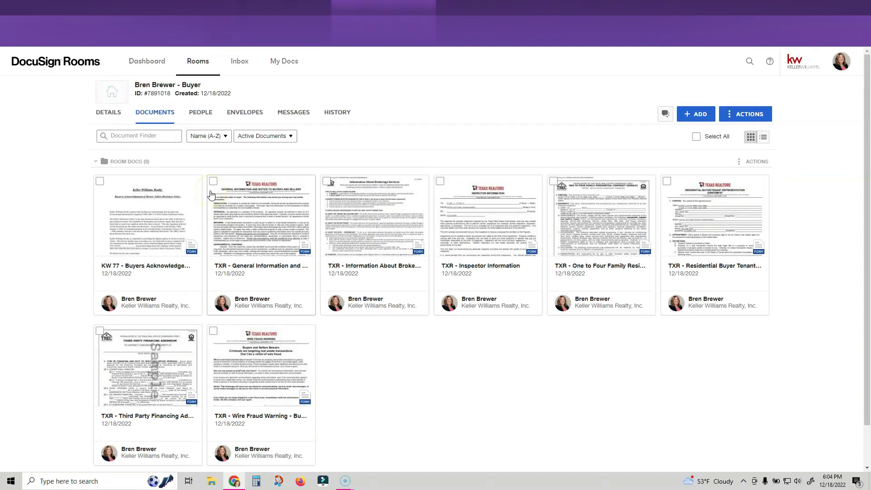
scroll(139, 270, down, 1)
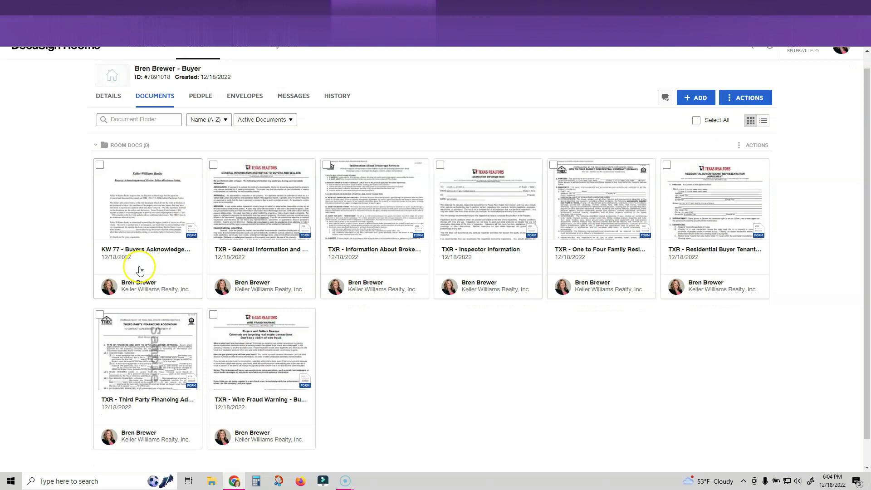
scroll(139, 270, down, 1)
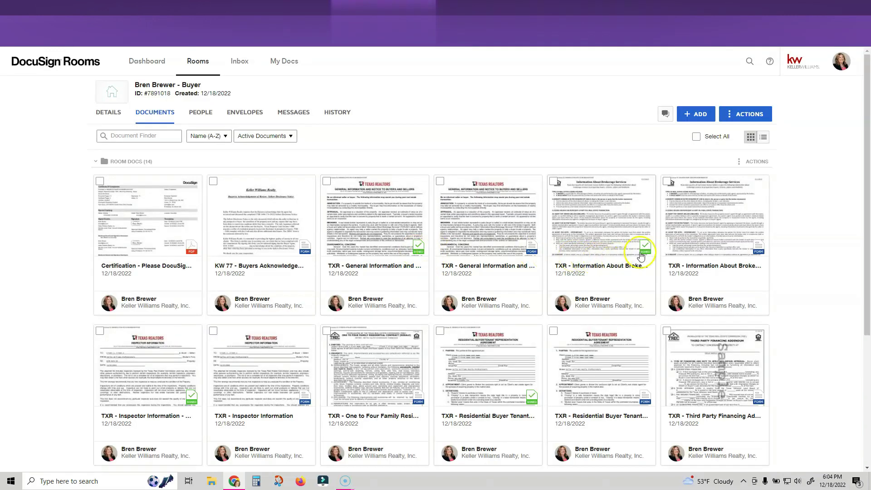
scroll(454, 340, down, 2)
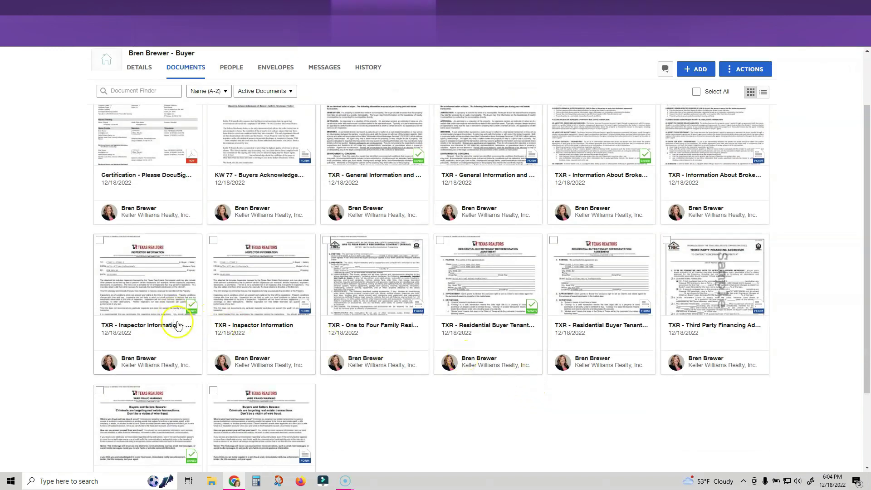
scroll(190, 439, up, 2)
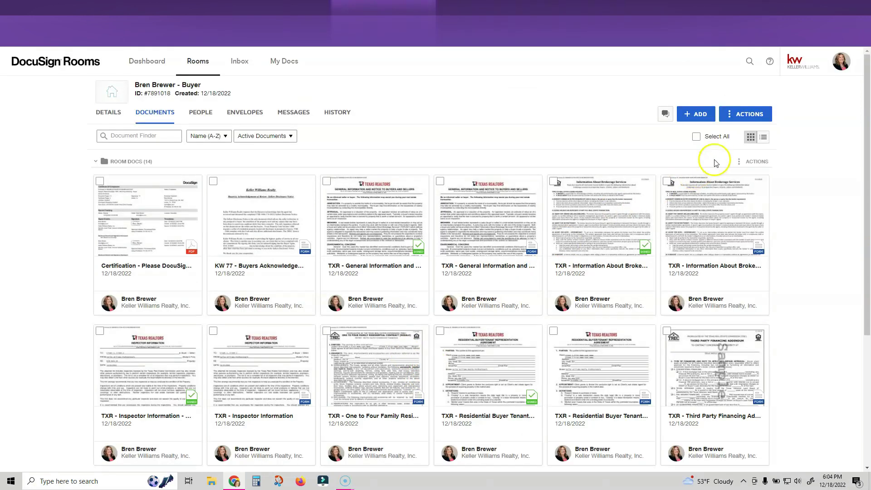
Add a folder named '1. Under Contract' to the buyer room
click(745, 122)
click(758, 151)
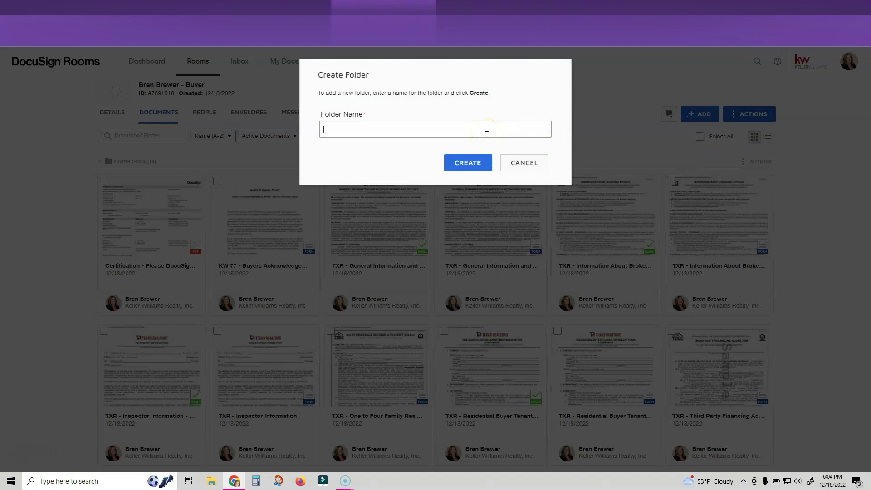
text(1. Under Contract)
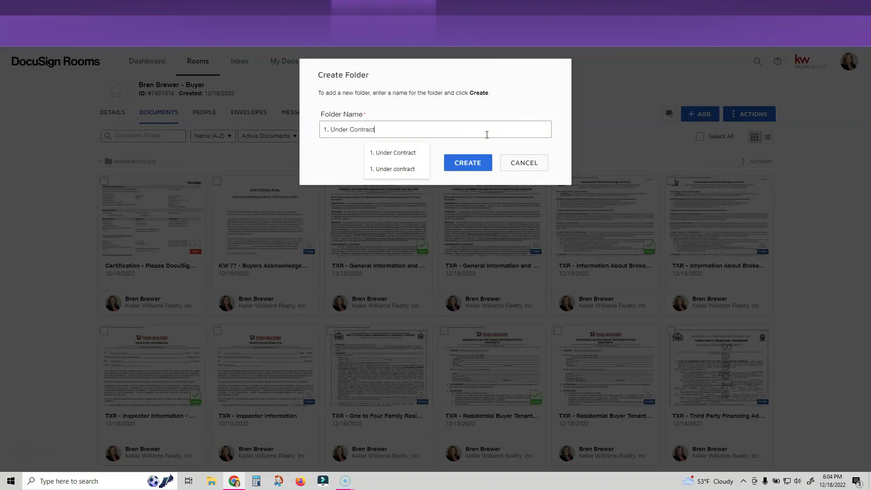
click(476, 156)
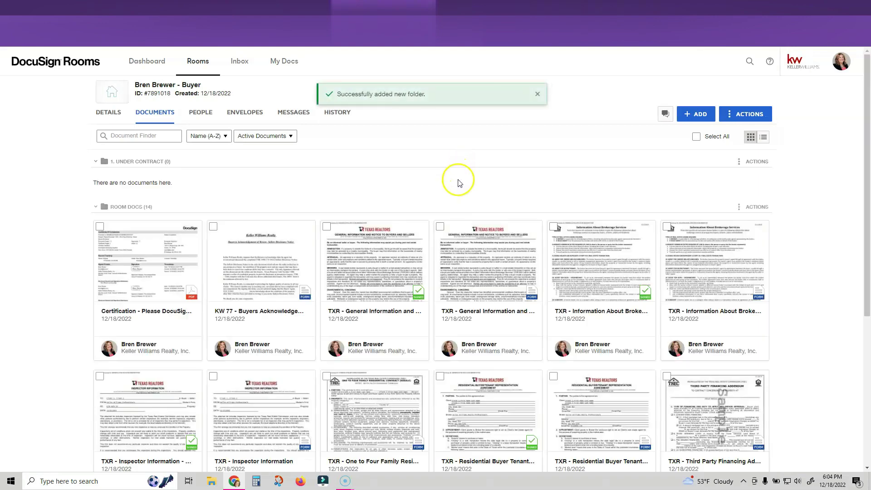
Select the five signed forms: General Information, Brokerage Services, Inspector Information, Representation Agreement, Wire Fraud Warning
click(327, 227)
click(554, 226)
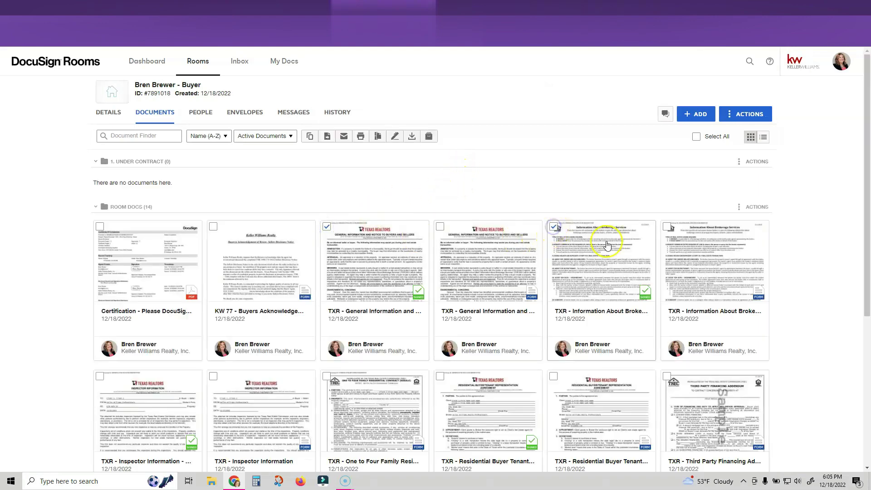
scroll(607, 245, down, 2)
click(100, 287)
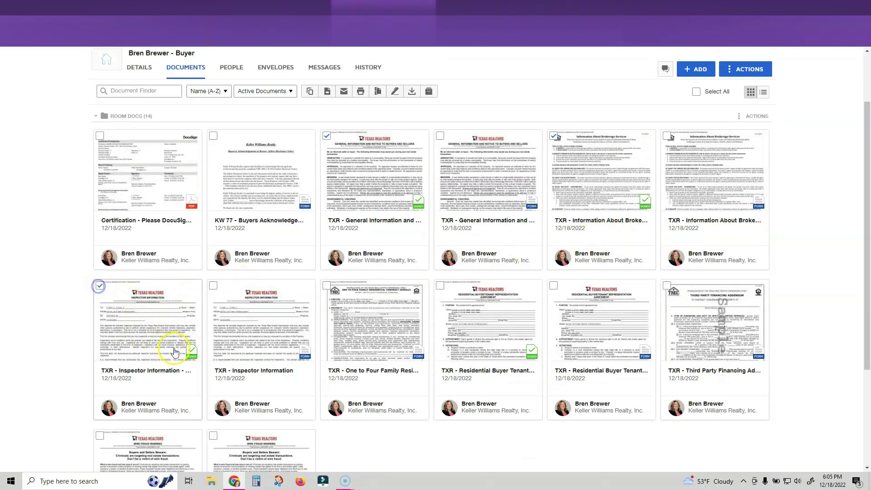
click(439, 285)
scroll(474, 297, down, 2)
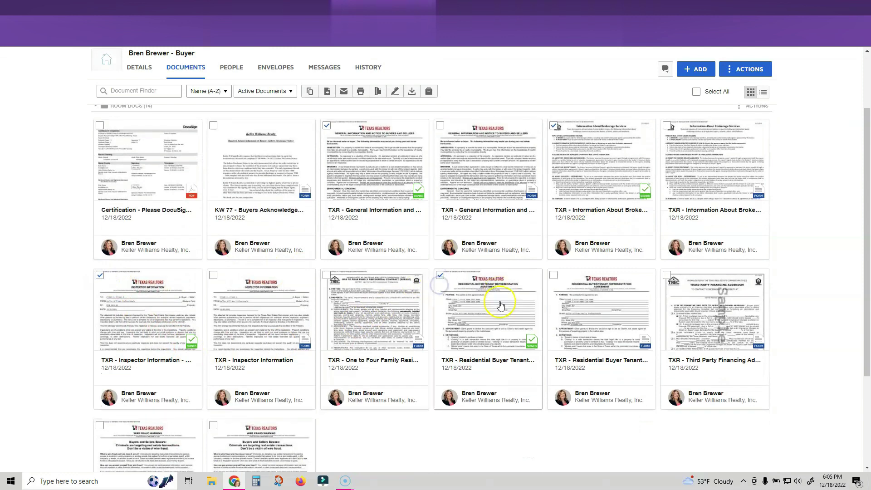
click(100, 345)
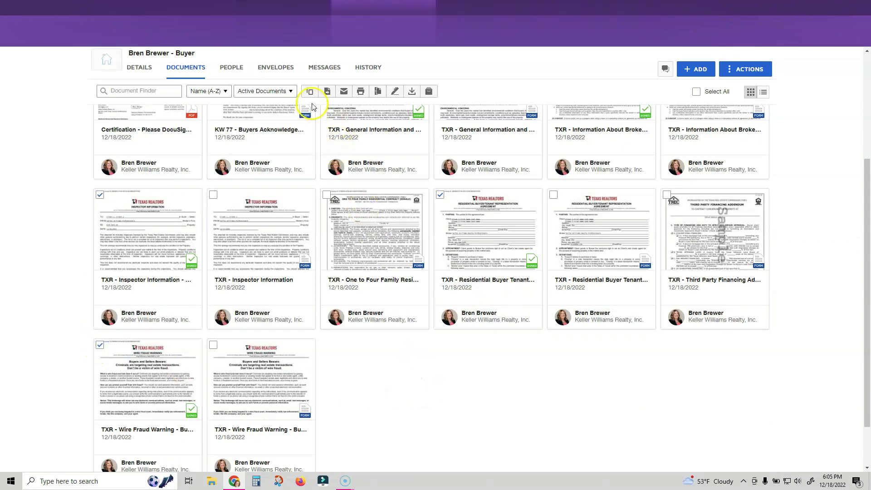
click(327, 91)
Move the five signed forms into the '1. Under Contract' folder, then collapse Room Docs
click(370, 149)
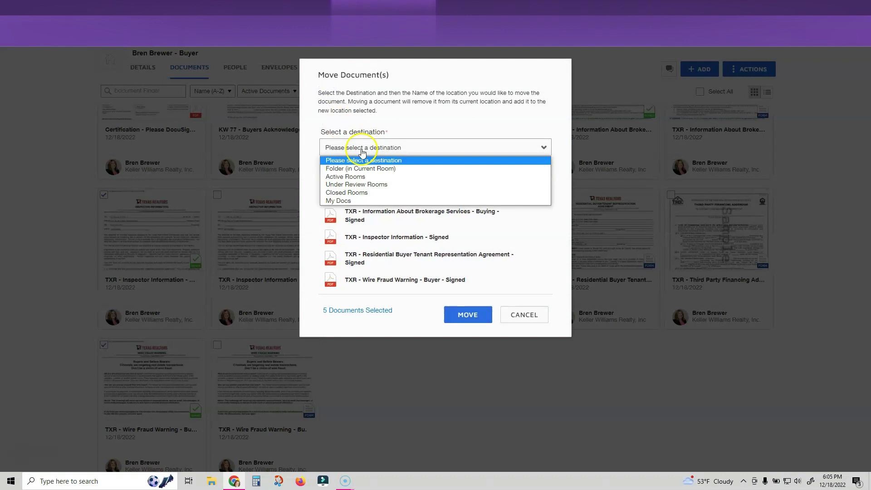
click(346, 169)
click(350, 170)
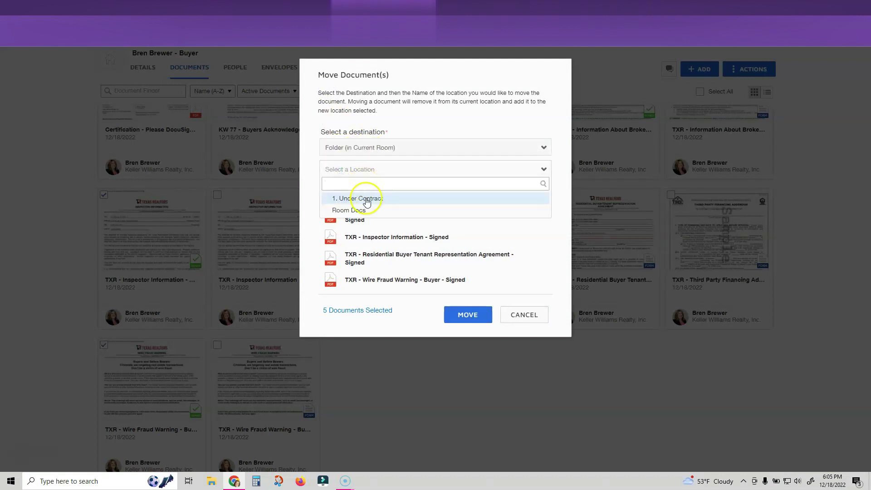
click(366, 199)
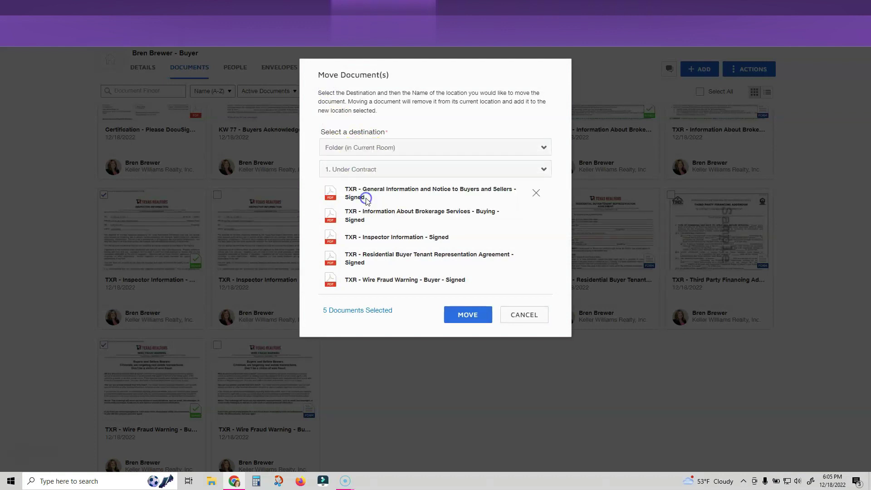
click(465, 316)
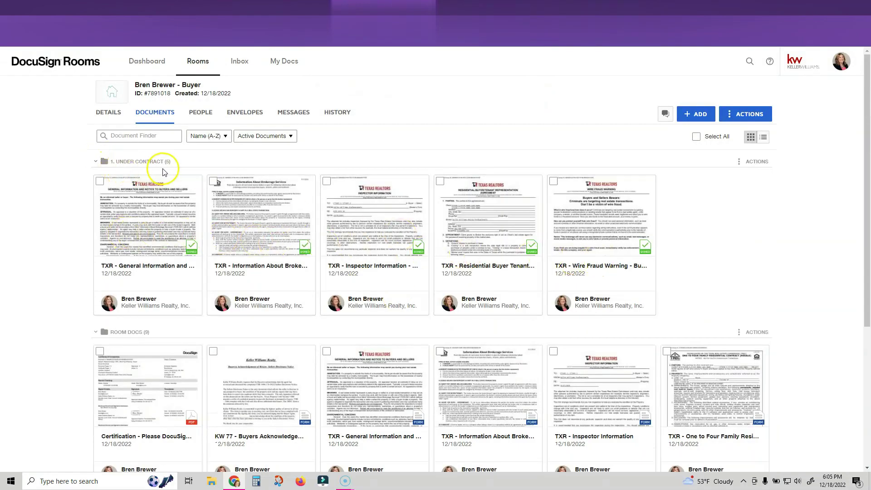
scroll(235, 196, down, 3)
scroll(241, 200, down, 2)
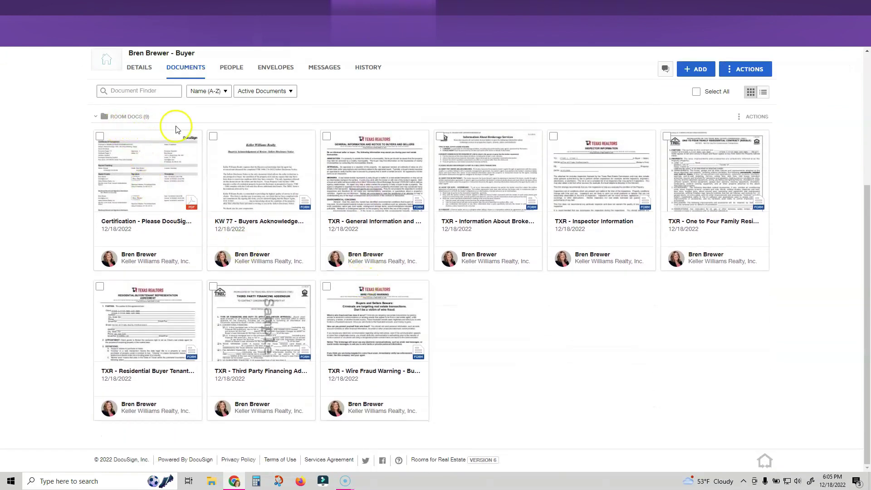
click(96, 116)
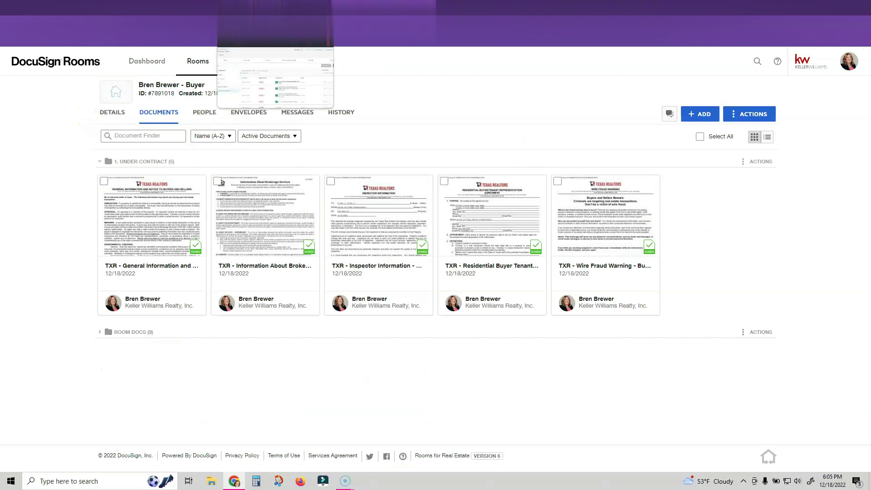
In KW Command's Under Contract checklist, set the DocuSign working folder to '1. Under Contract'
click(275, 8)
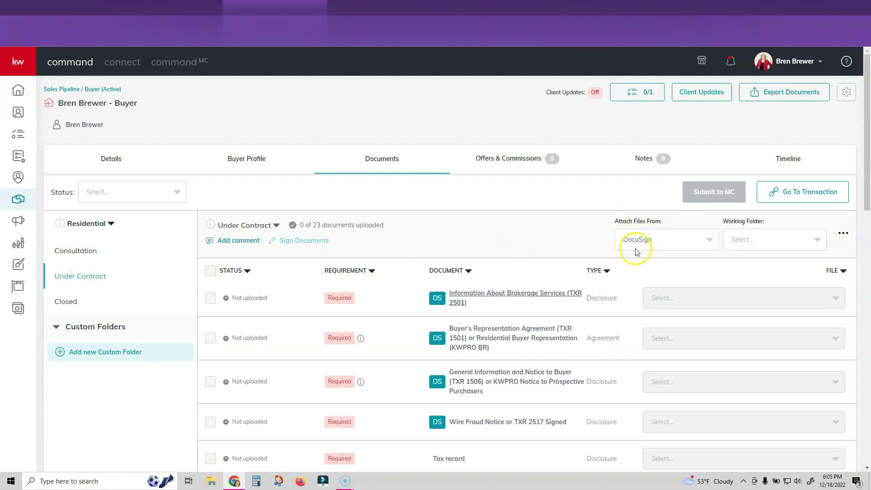
click(774, 242)
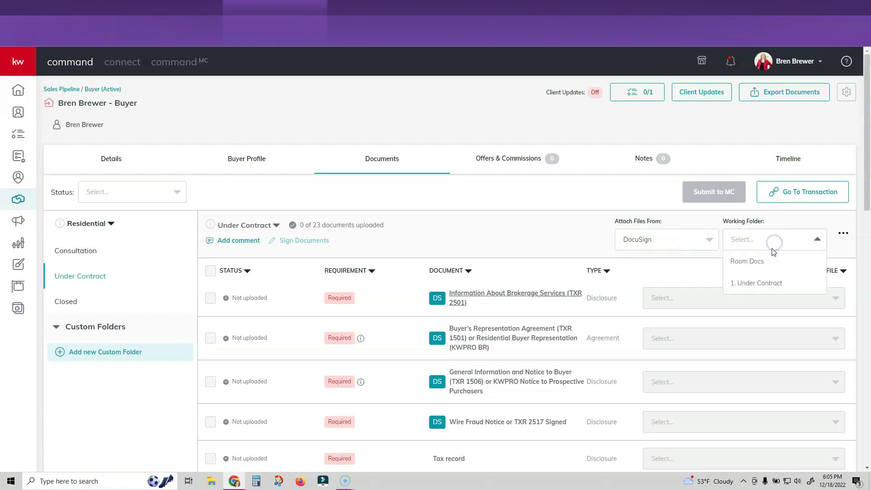
click(773, 284)
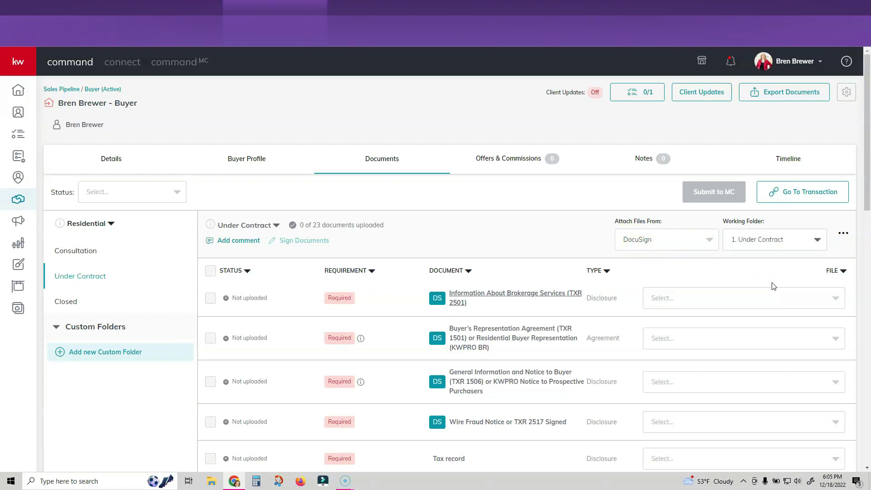
scroll(758, 277, down, 2)
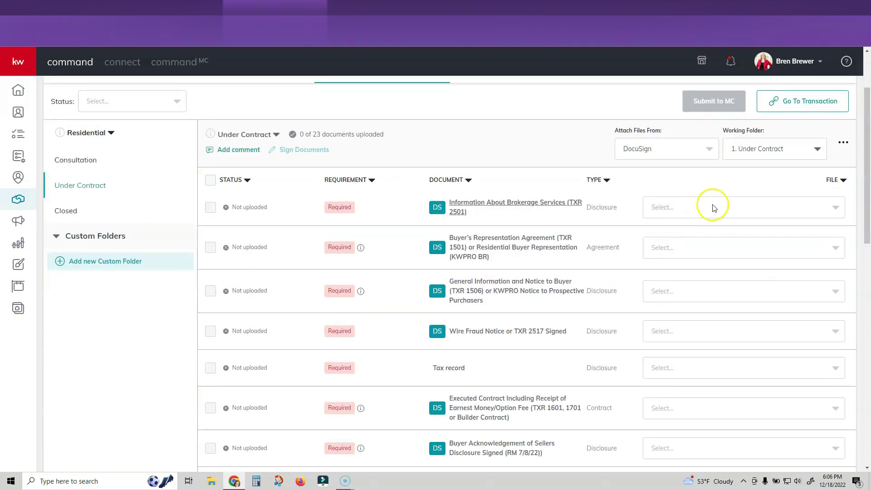
Attach the signed Brokerage Services, Buyer Representation Agreement and General Information PDFs to their checklist items
click(742, 207)
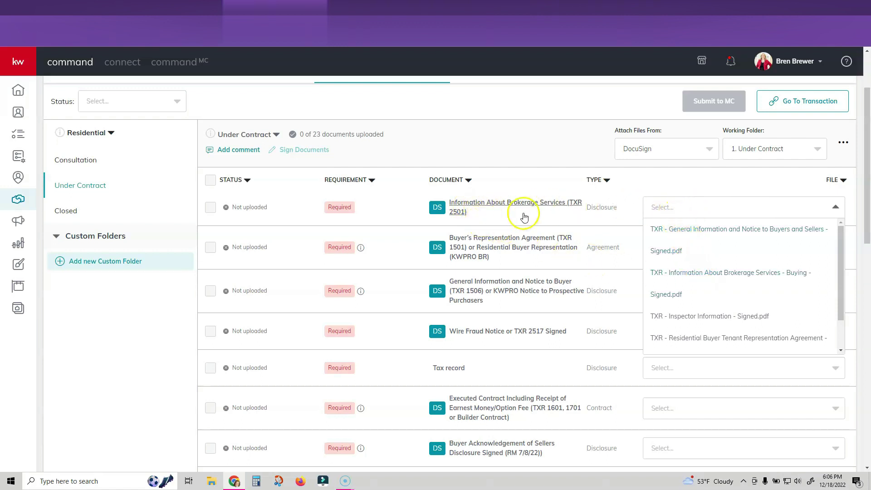
click(697, 277)
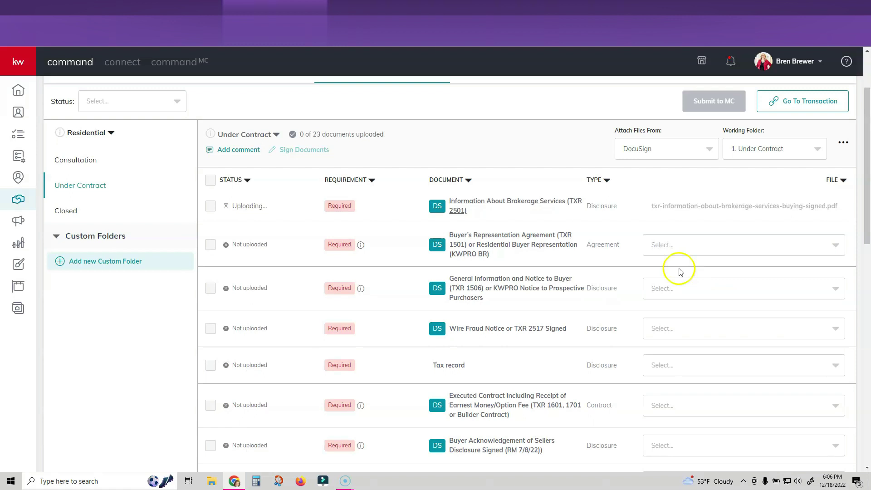
click(694, 247)
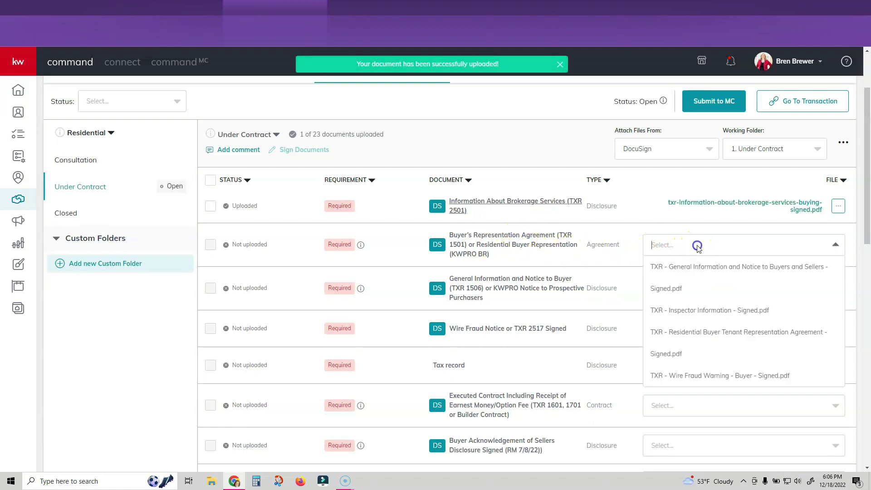
click(717, 332)
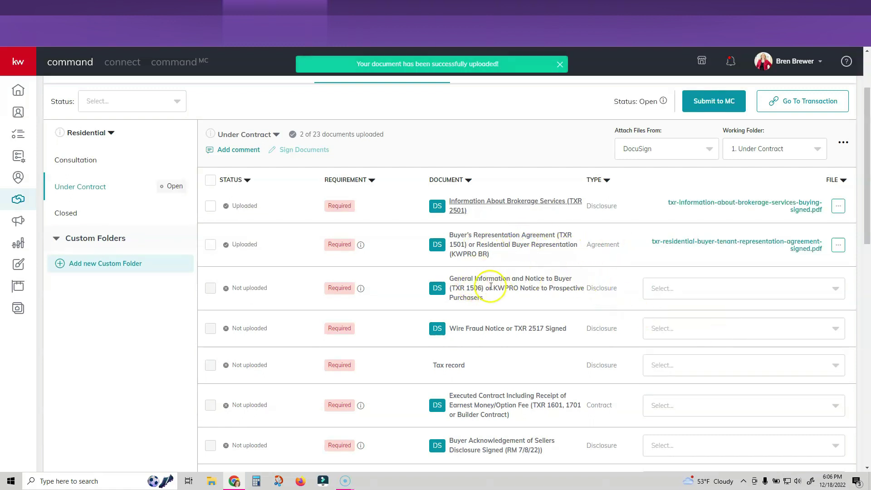
click(717, 291)
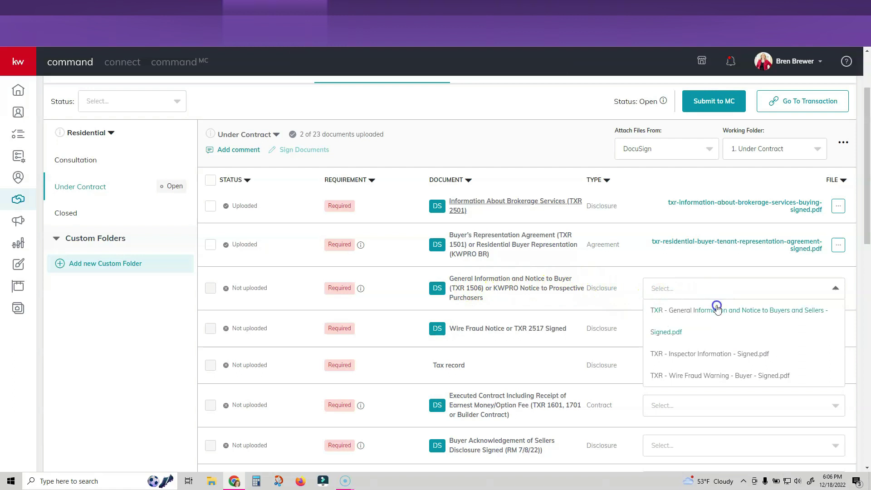
click(717, 310)
Attach the signed Wire Fraud Warning and Inspector Information PDFs, bringing the checklist to 5 of 23
scroll(597, 268, down, 1)
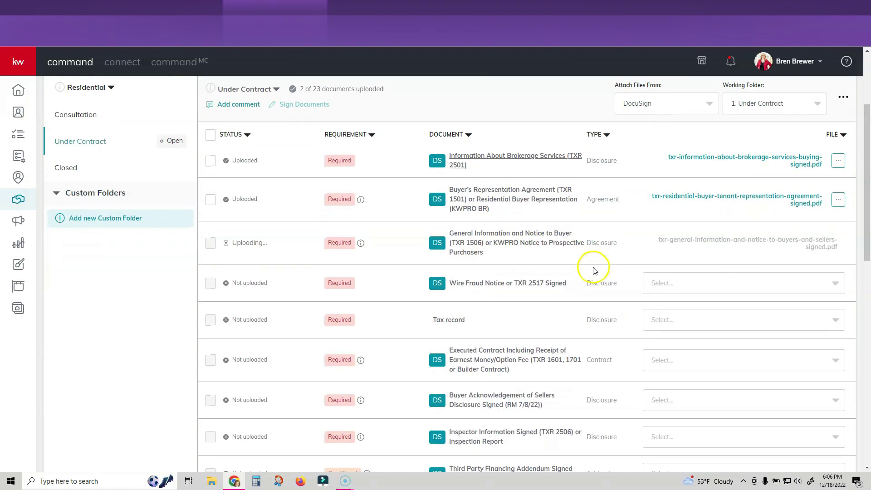
click(692, 284)
click(715, 326)
scroll(557, 290, down, 1)
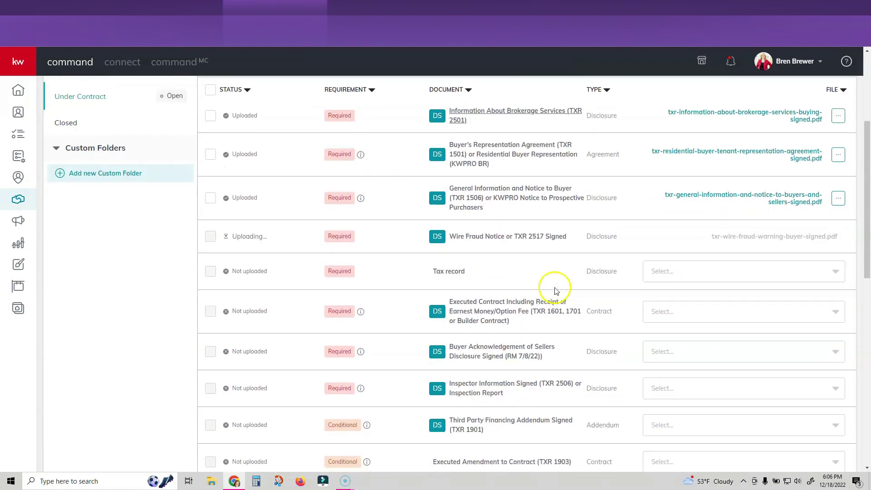
click(696, 388)
click(709, 410)
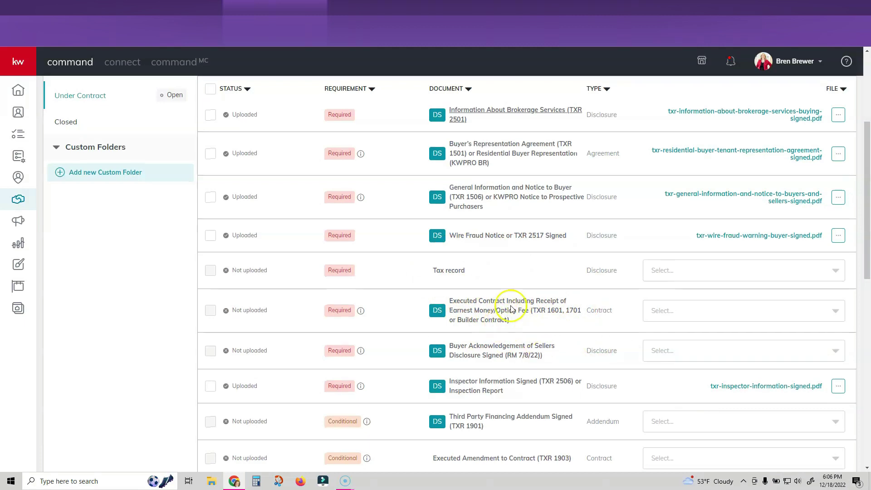
scroll(509, 310, down, 1)
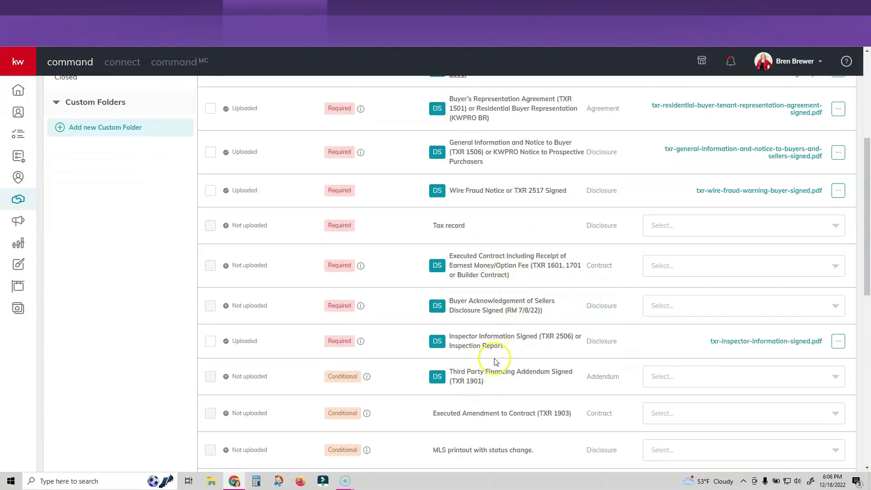
scroll(476, 344, up, 1)
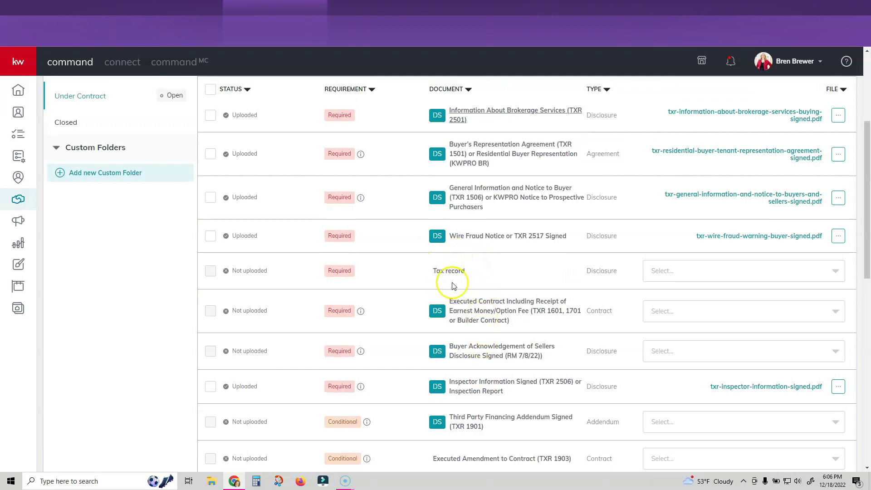
scroll(559, 307, up, 1)
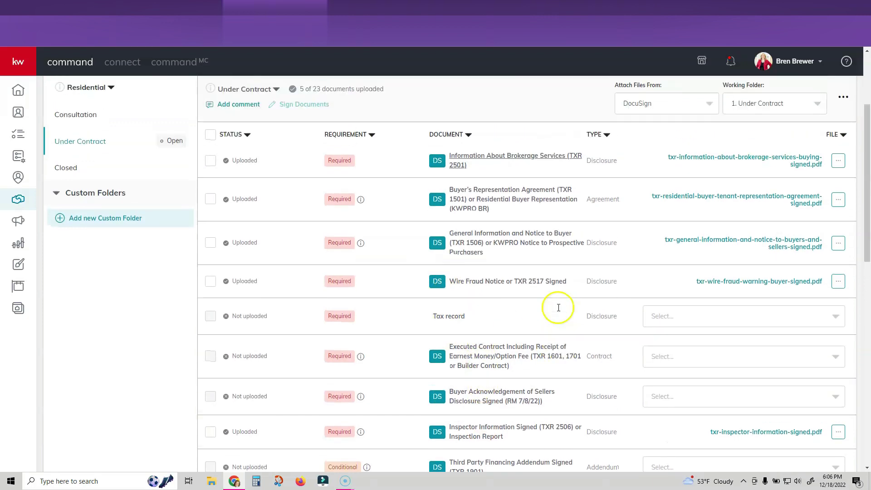
scroll(558, 311, up, 3)
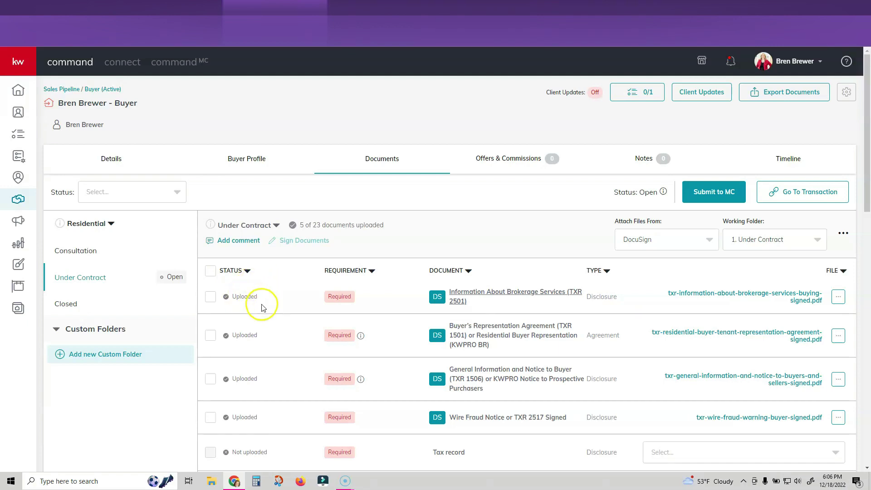
scroll(263, 308, down, 3)
scroll(320, 322, up, 1)
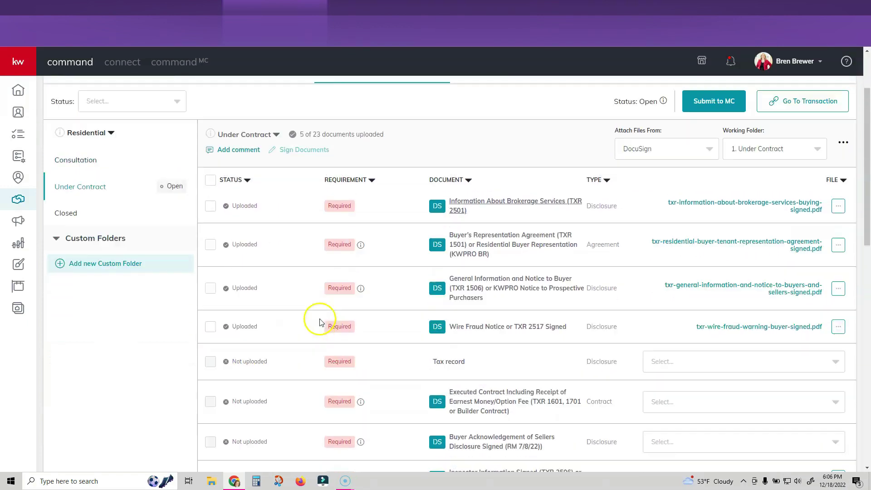
scroll(320, 323, up, 2)
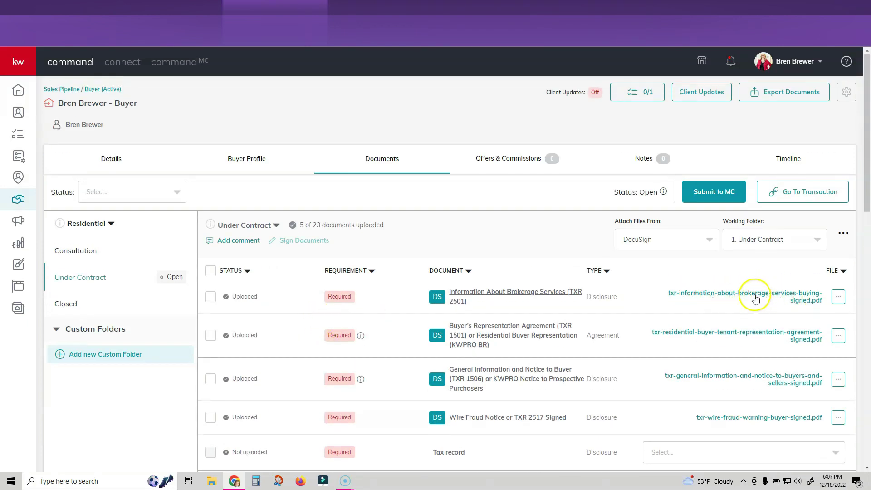
click(755, 296)
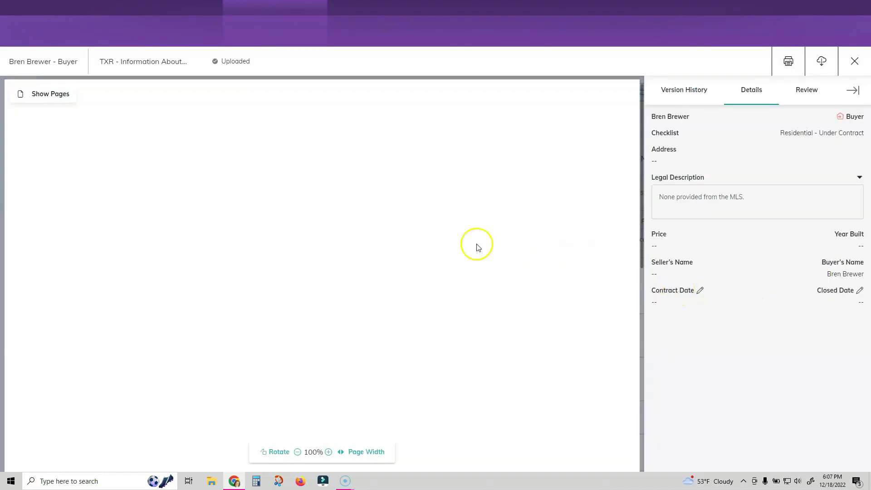
scroll(395, 231, down, 10)
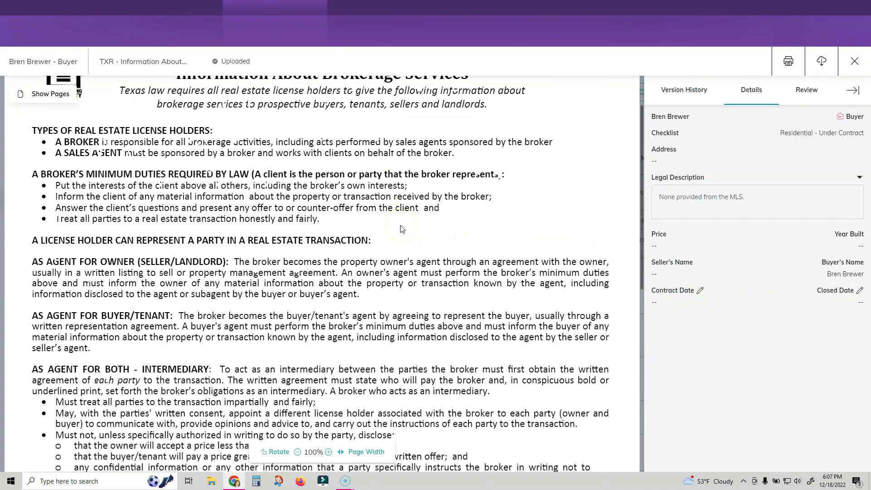
scroll(299, 317, down, 1)
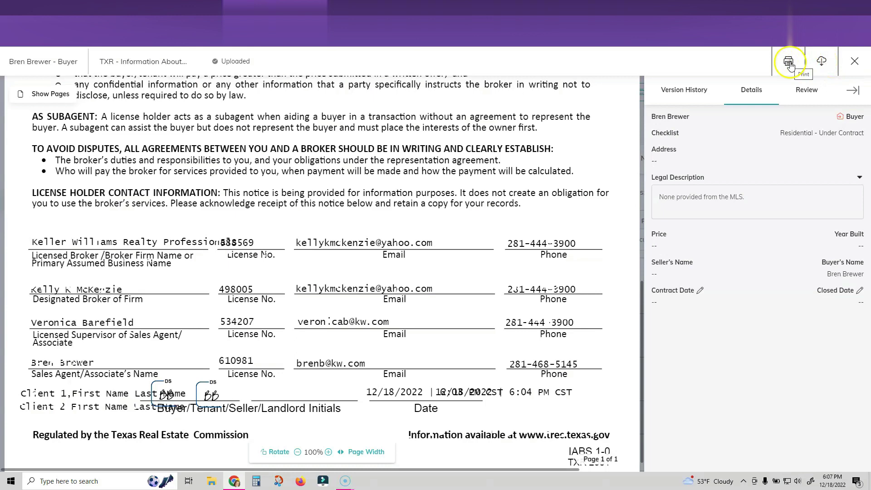
click(855, 61)
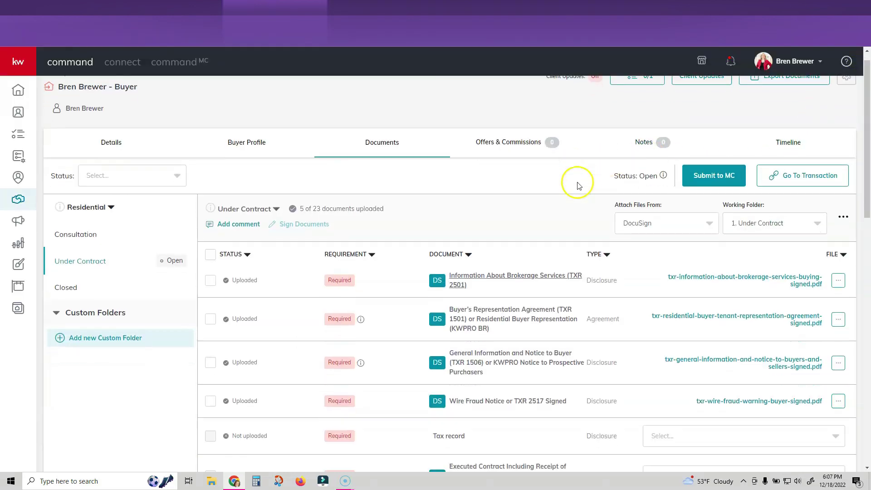
scroll(589, 183, down, 4)
scroll(590, 185, up, 3)
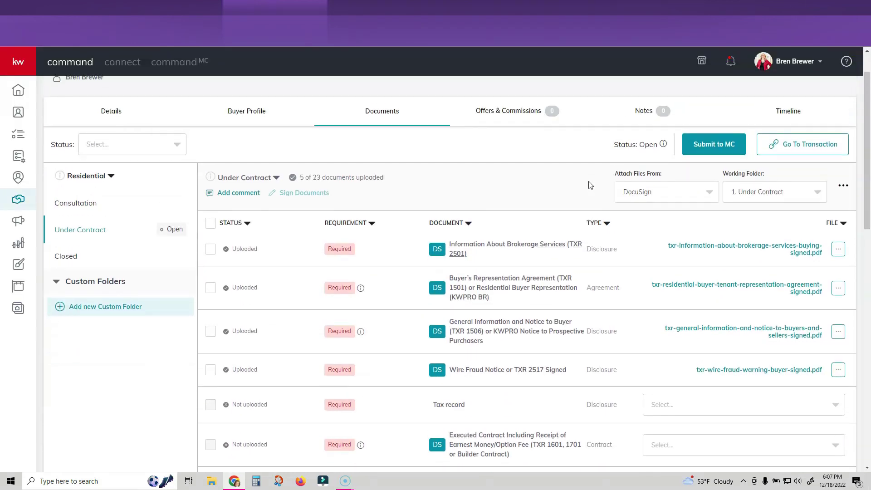
scroll(539, 233, up, 1)
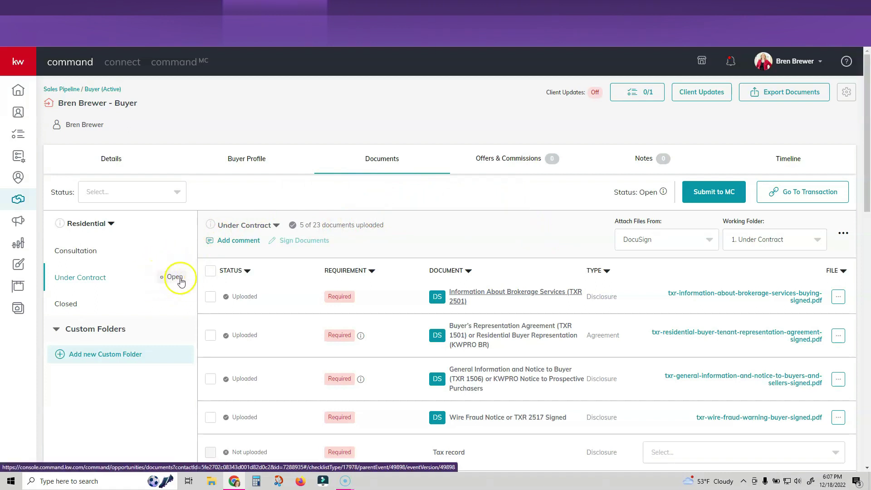
scroll(298, 268, down, 1)
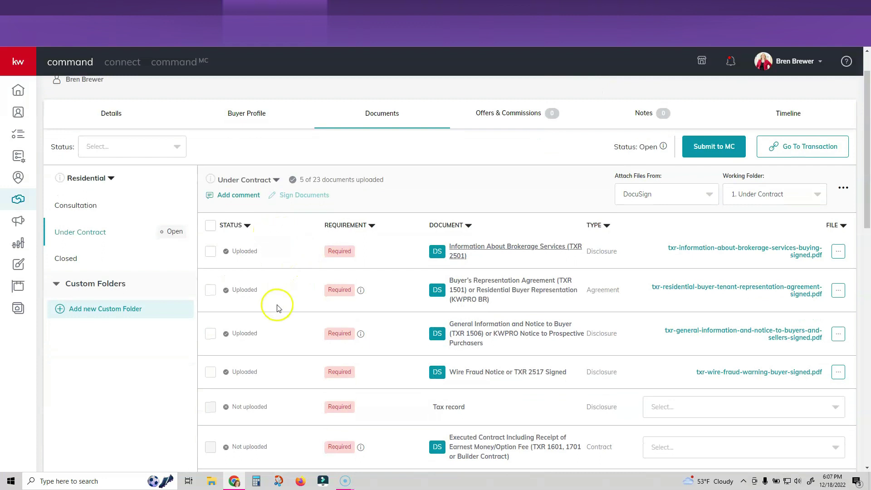
scroll(279, 313, down, 3)
scroll(279, 322, up, 5)
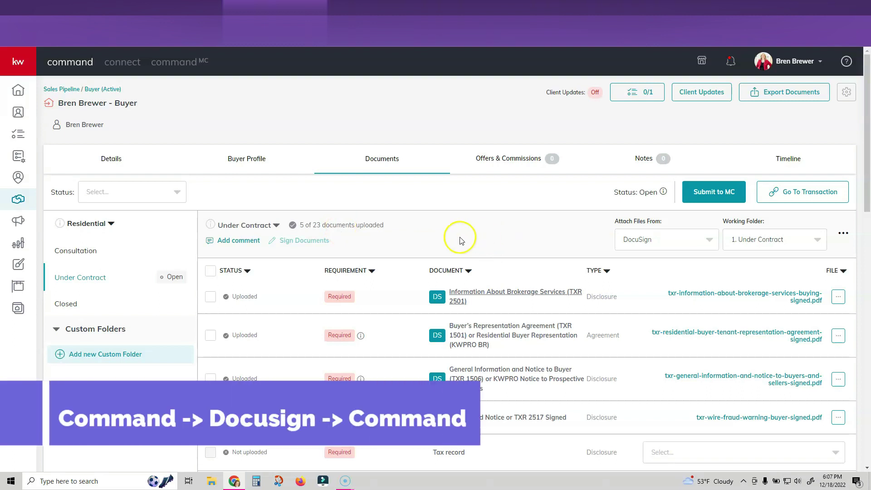
click(505, 204)
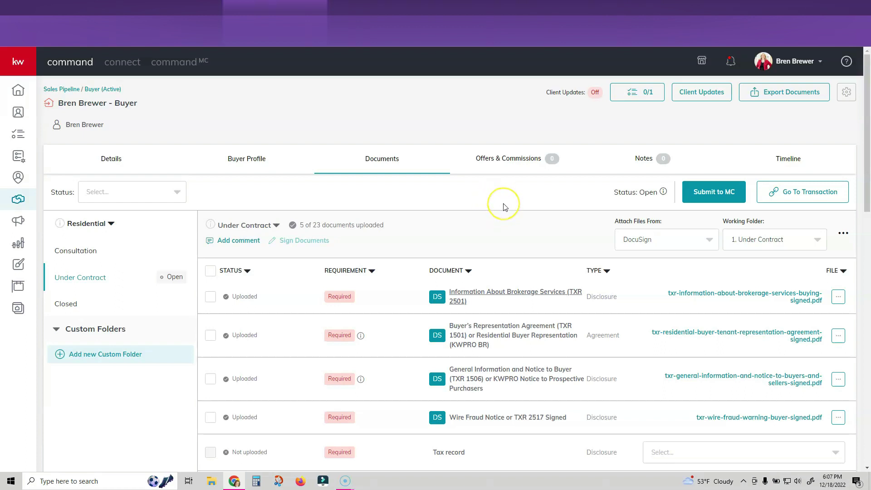
click(519, 193)
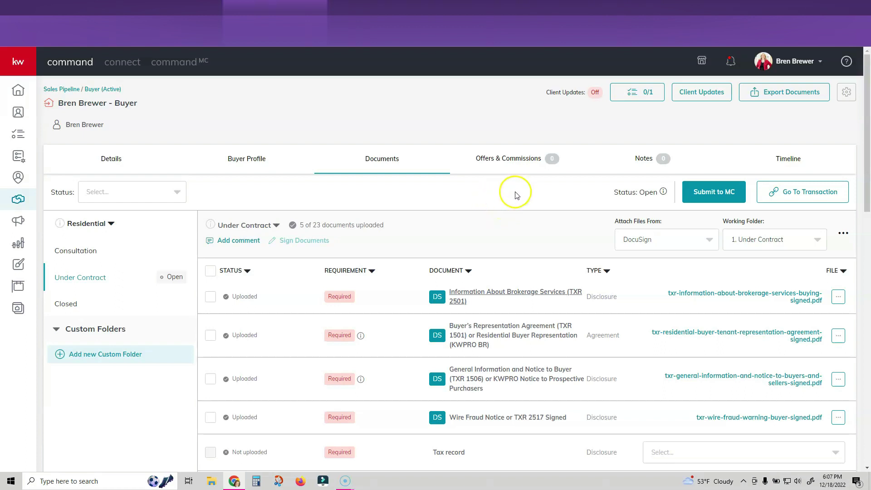